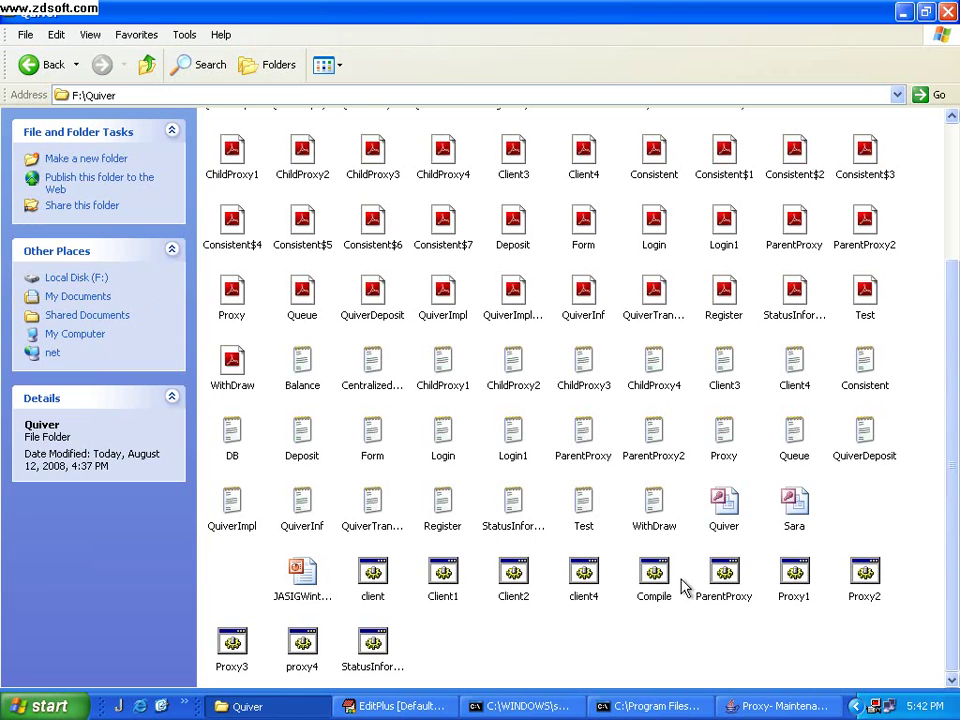
# Start the StatusInformer and ParentProxy batch files from the Quiver folder
pyautogui.doubleClick(372, 640)
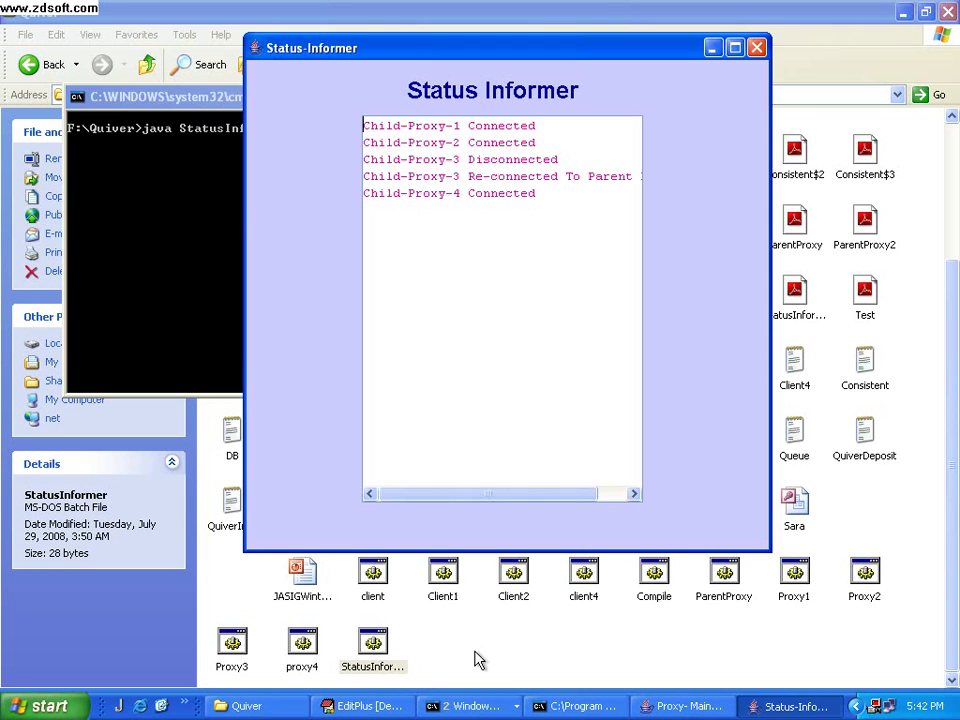
pyautogui.click(488, 657)
pyautogui.doubleClick(733, 580)
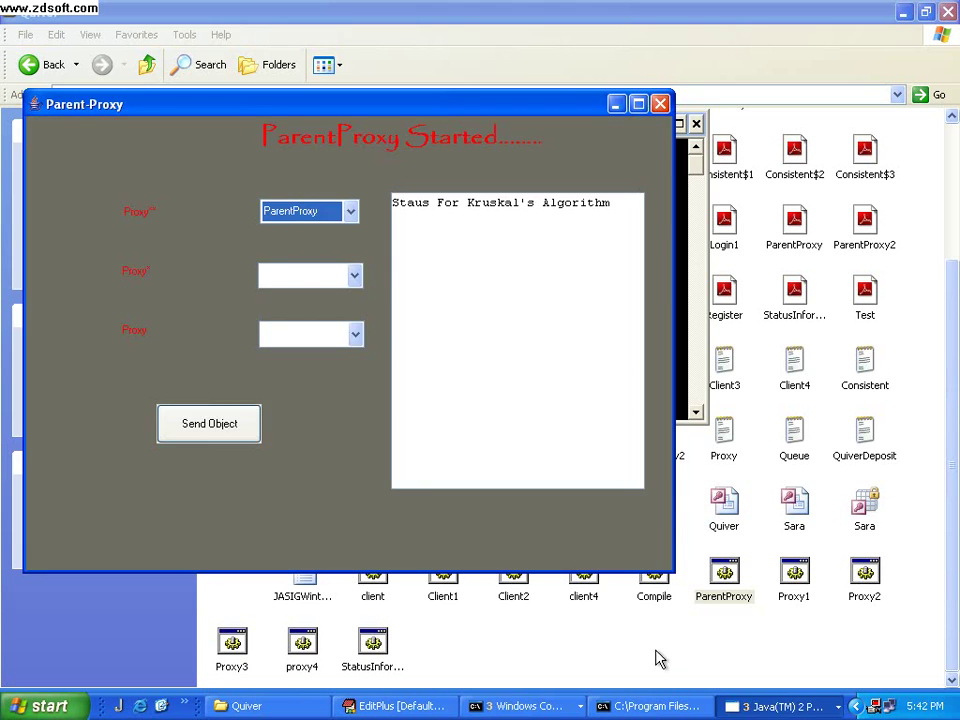
pyautogui.click(659, 659)
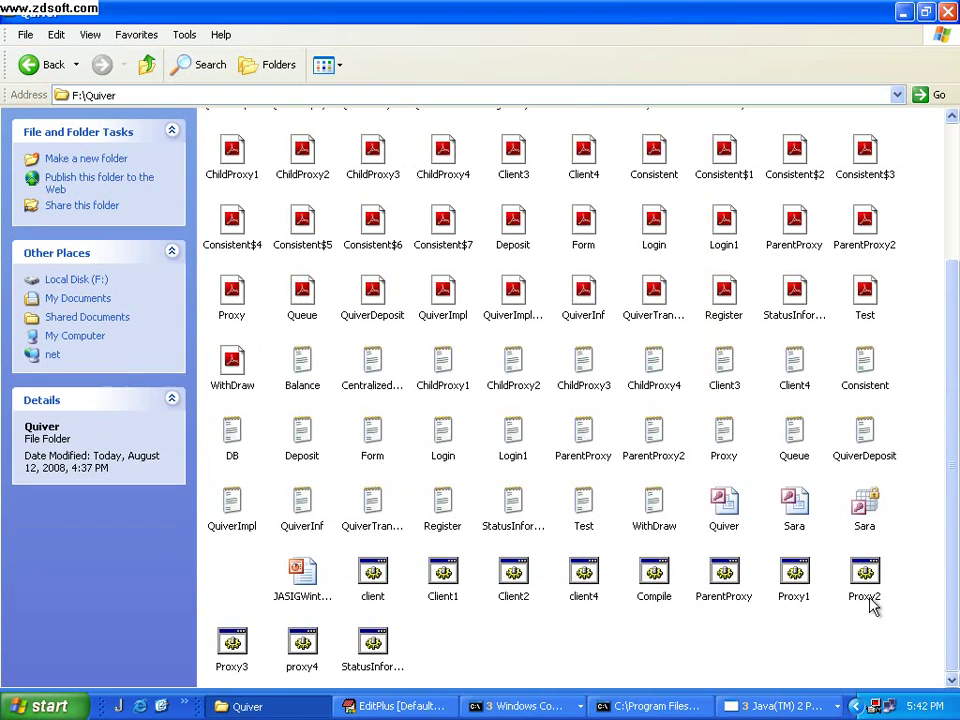
# Launch the four child proxies by running Proxy1, Proxy2, Proxy3 and proxy4
pyautogui.doubleClick(793, 574)
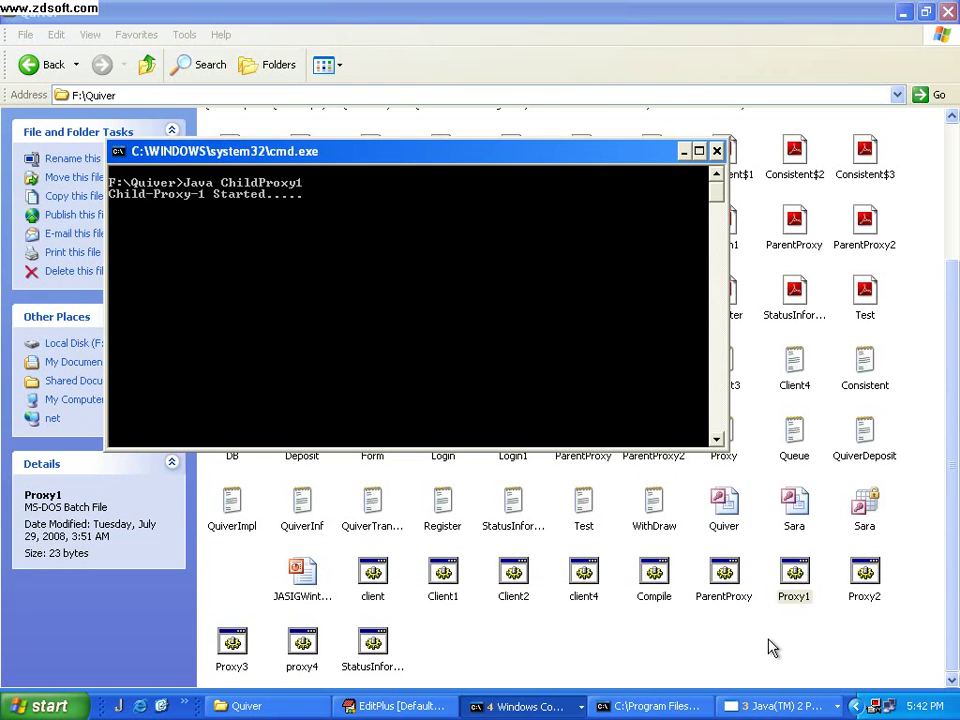
pyautogui.doubleClick(864, 575)
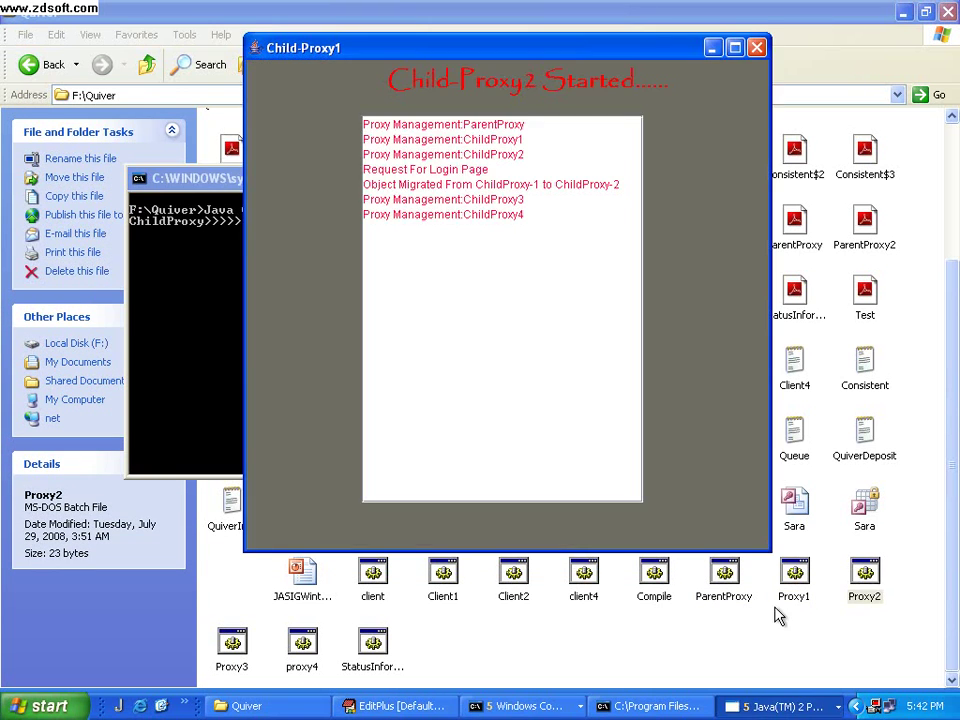
pyautogui.click(574, 681)
pyautogui.click(231, 650)
pyautogui.doubleClick(231, 650)
pyautogui.click(456, 656)
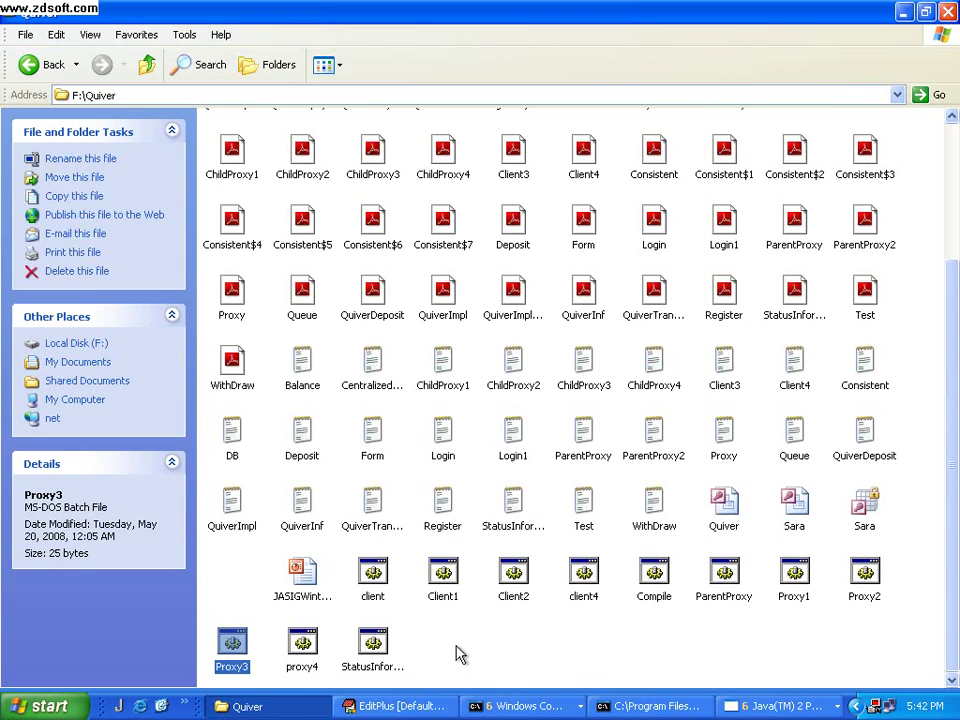
pyautogui.doubleClick(303, 648)
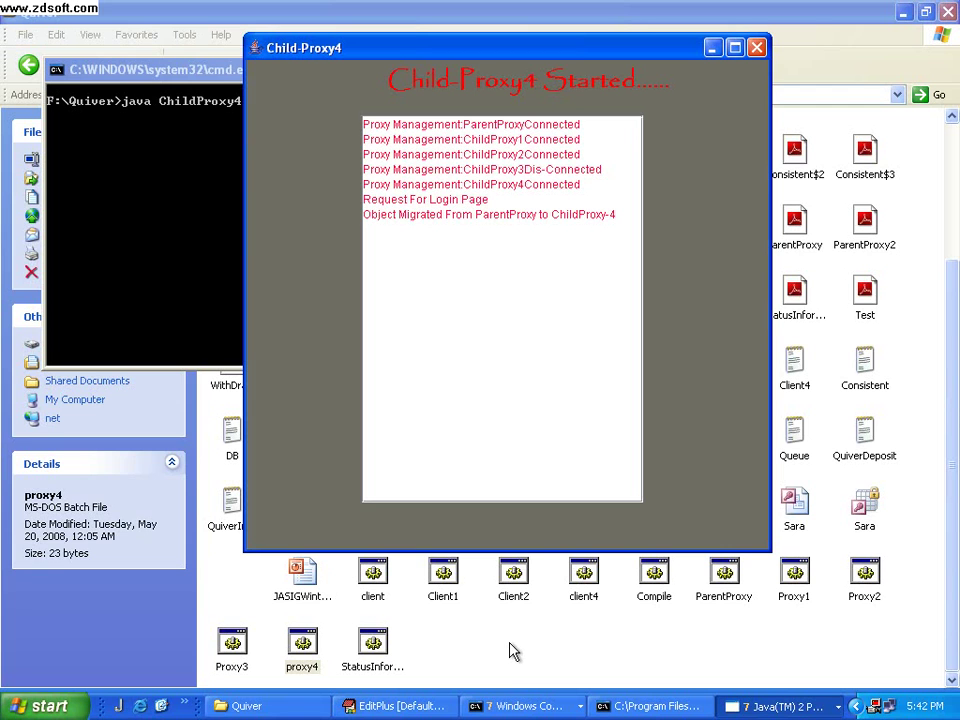
# Minimize the Proxy-Maintenance window and bring up the Parent-Proxy window
pyautogui.click(501, 656)
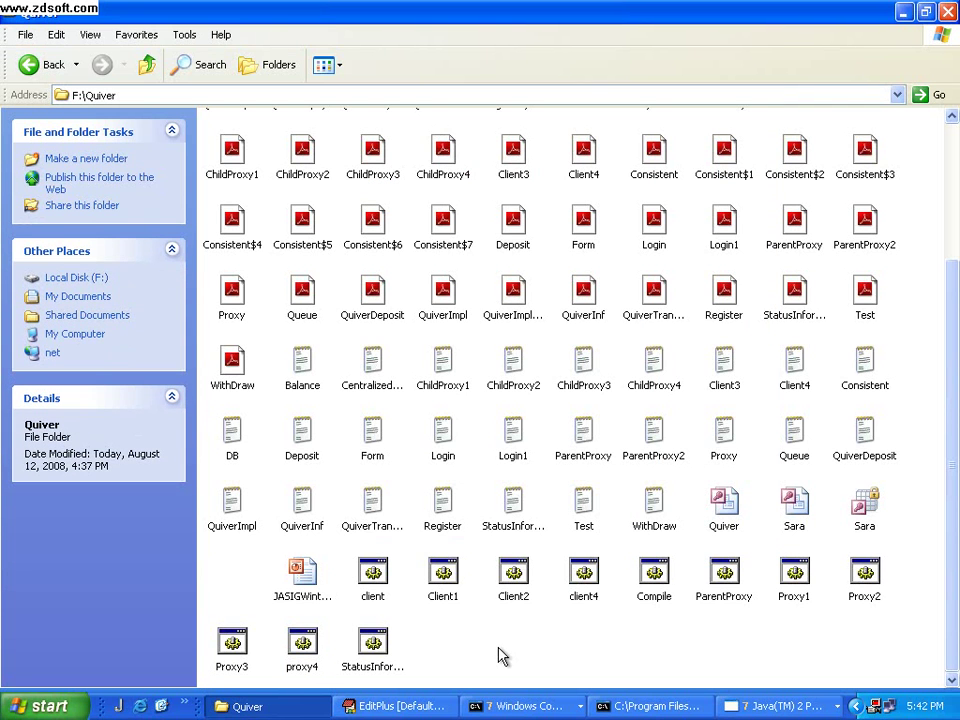
pyautogui.click(742, 710)
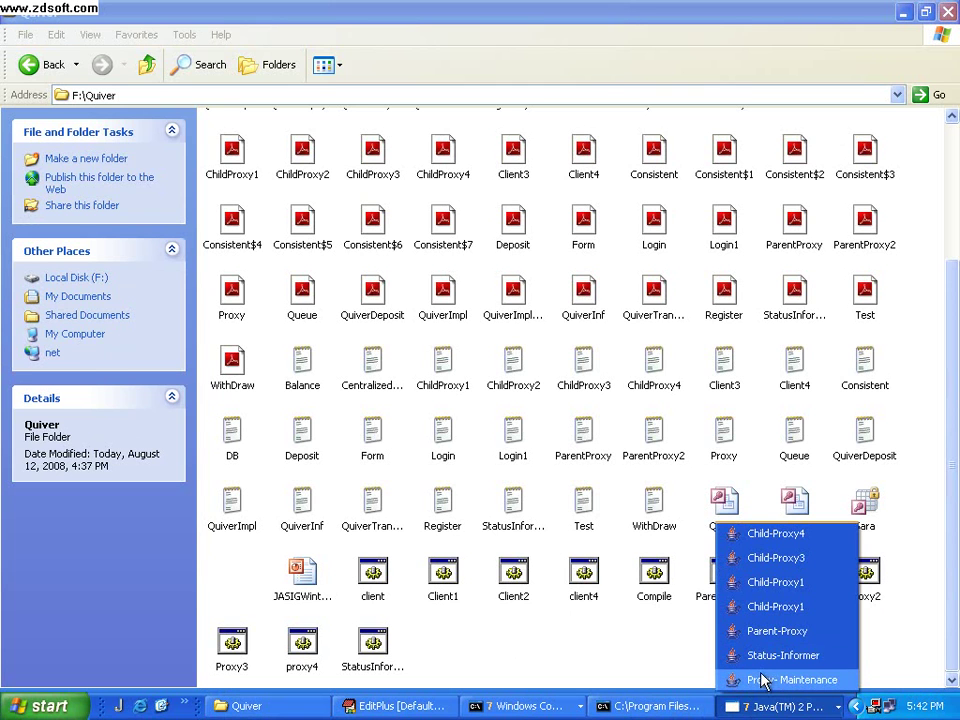
pyautogui.click(762, 679)
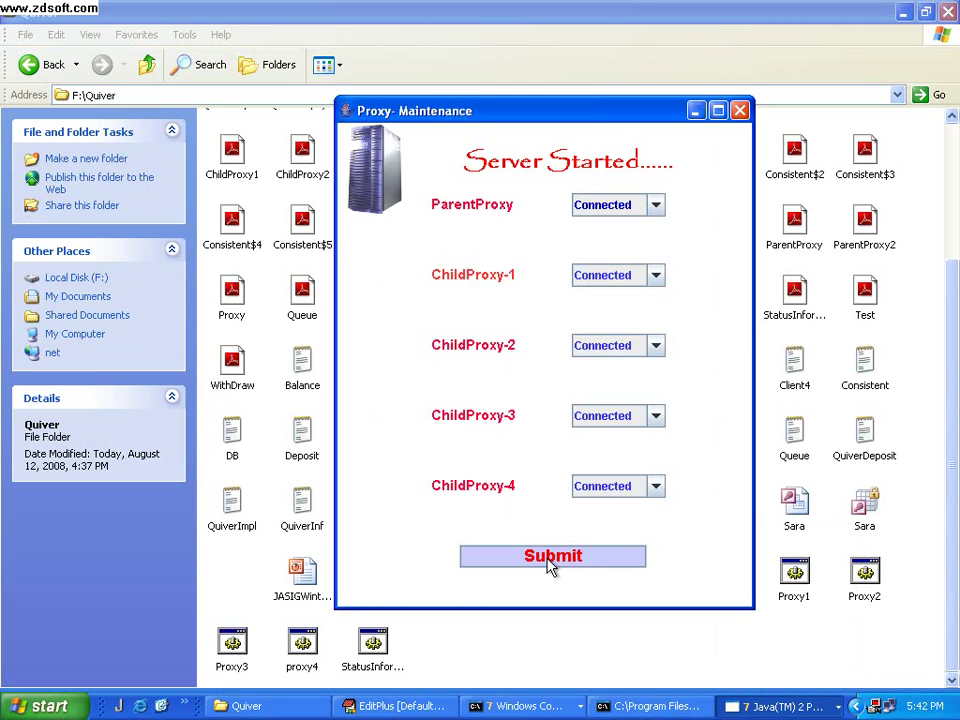
pyautogui.click(697, 112)
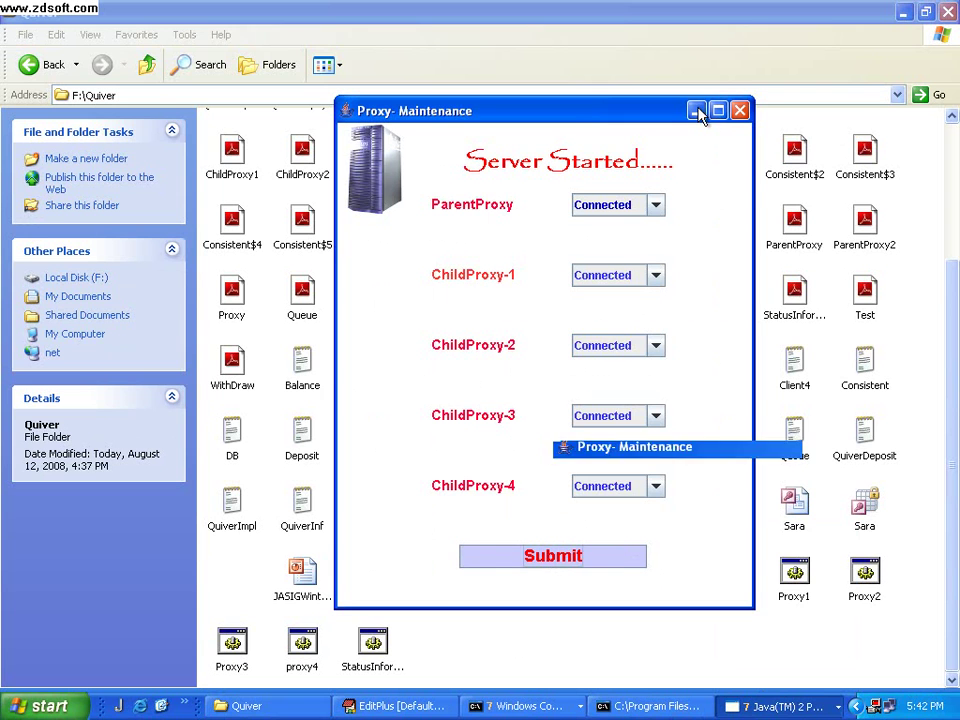
pyautogui.click(780, 707)
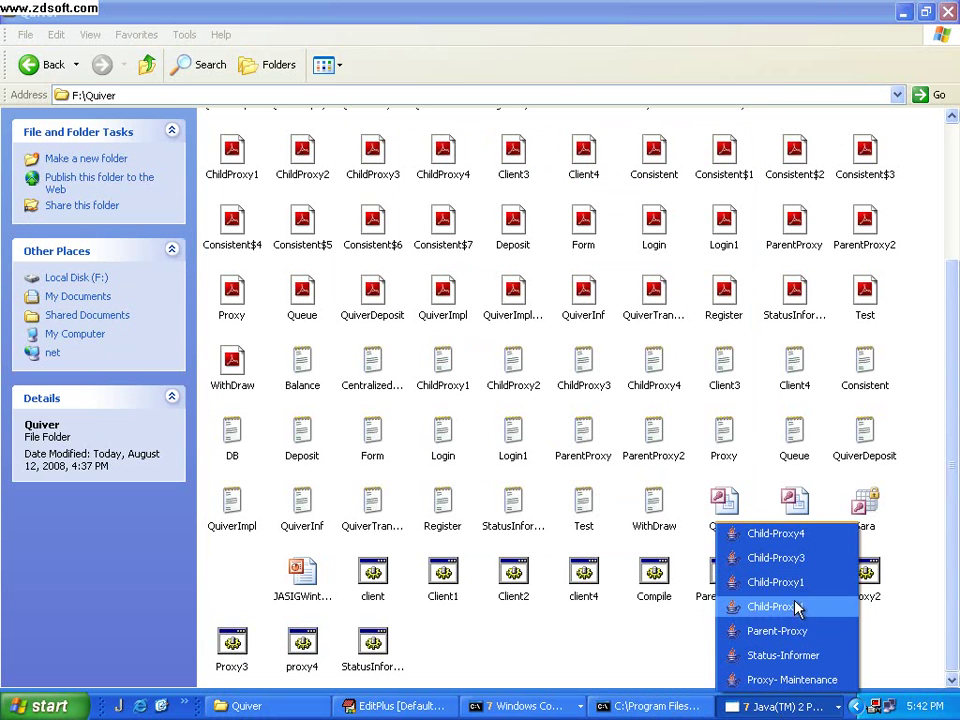
pyautogui.click(790, 631)
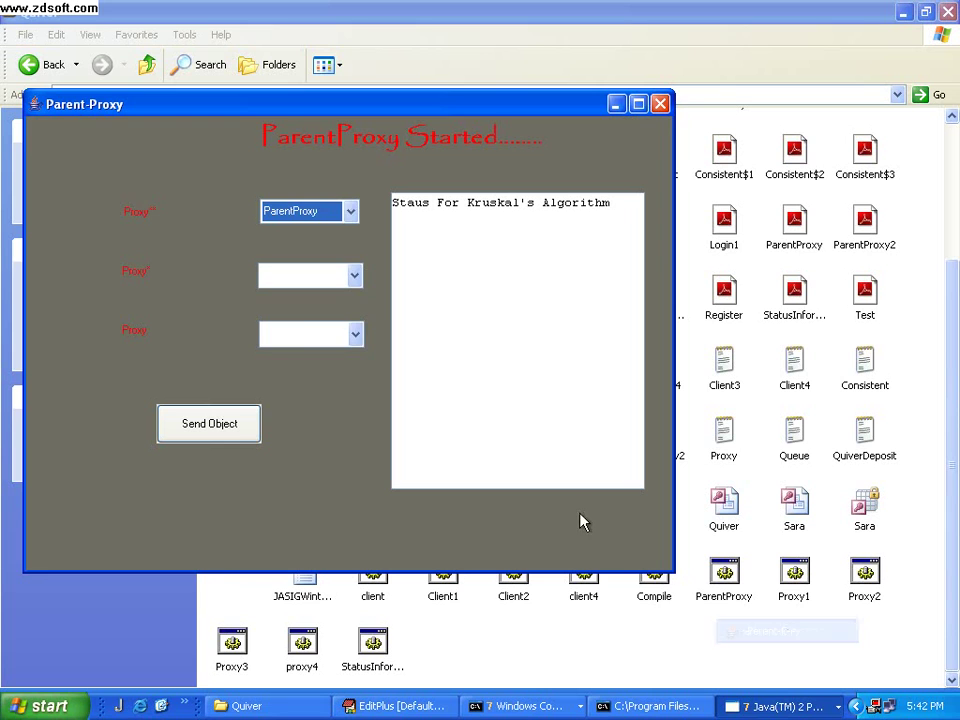
# Send an object via ChildProxy-3 and ChildProxy-4, getting difference 8234, threshold 6289, Result false
pyautogui.click(354, 278)
pyautogui.click(350, 314)
pyautogui.click(355, 334)
pyautogui.click(347, 371)
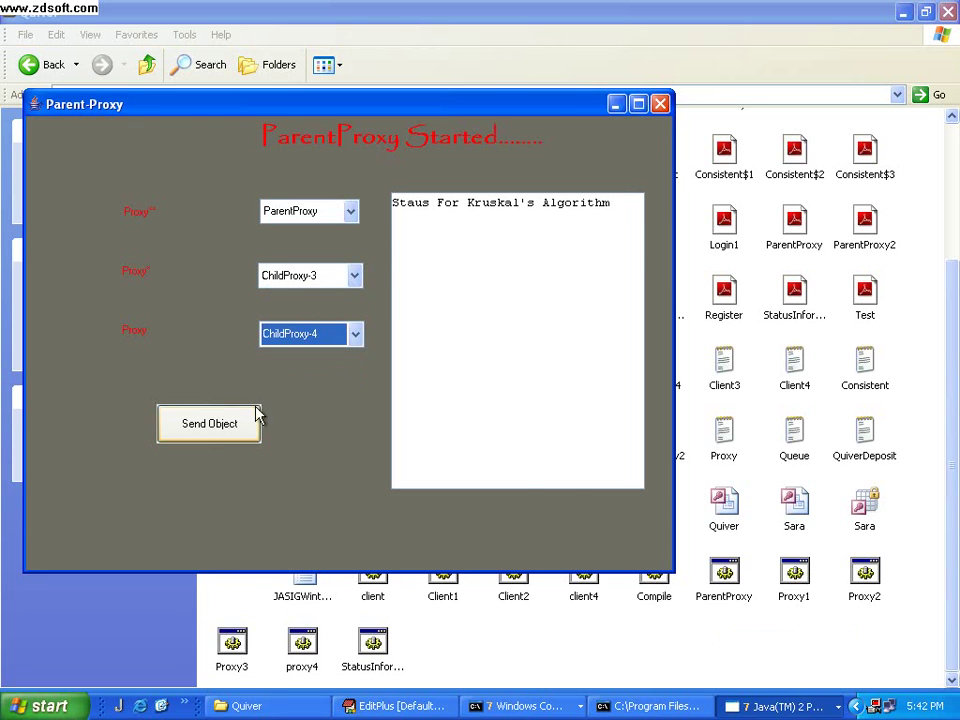
pyautogui.click(221, 424)
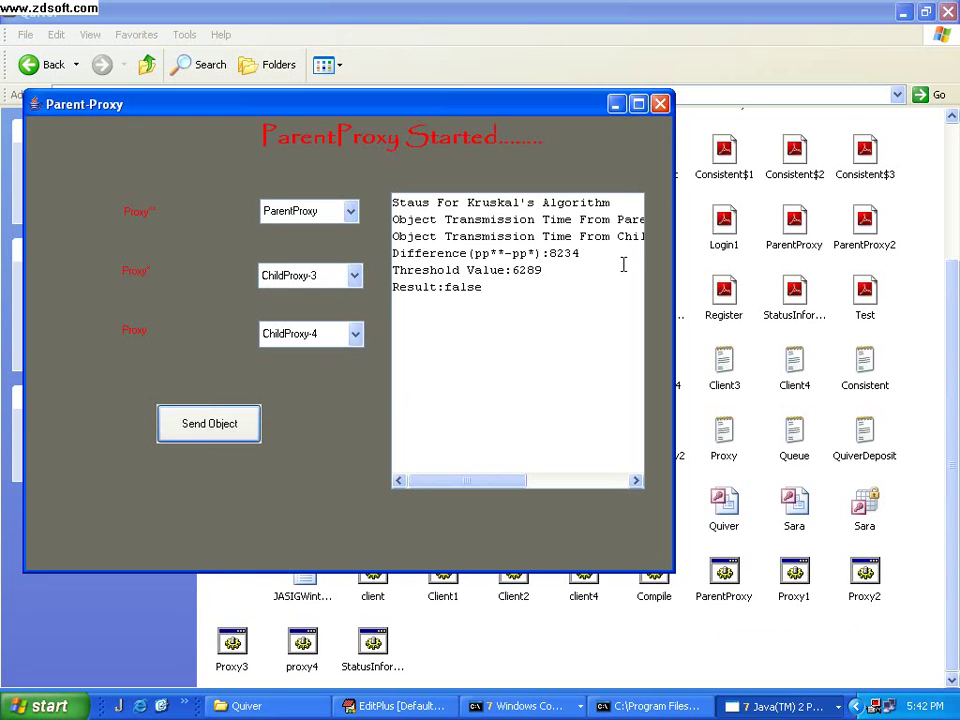
pyautogui.click(617, 104)
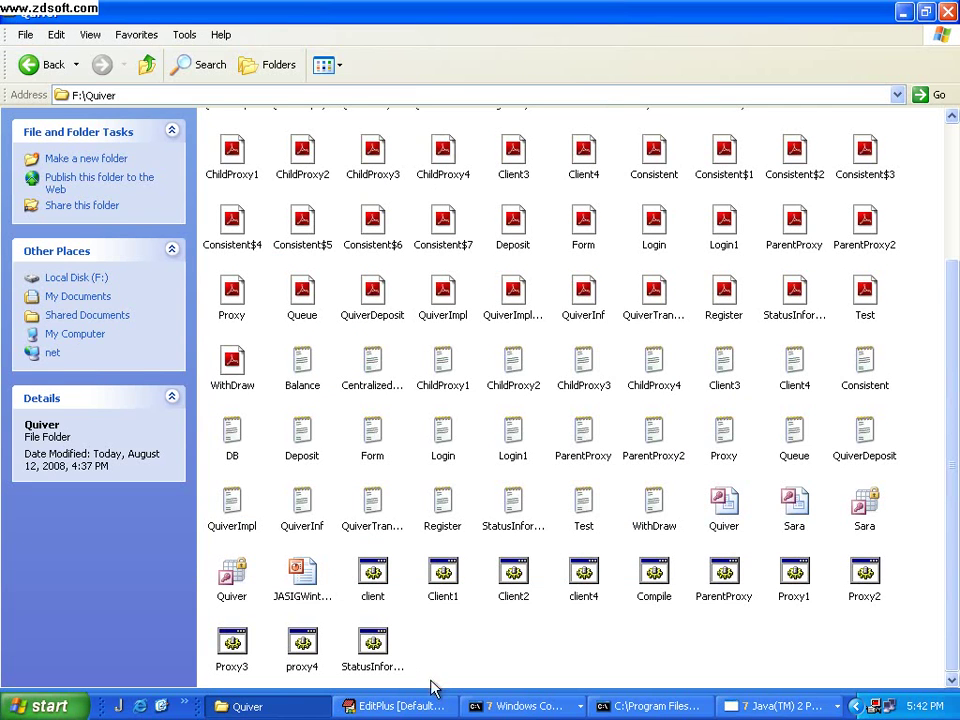
# Set ChildProxy-1 and ChildProxy-4 to Dis-Connected in Proxy-Maintenance and submit
pyautogui.click(781, 705)
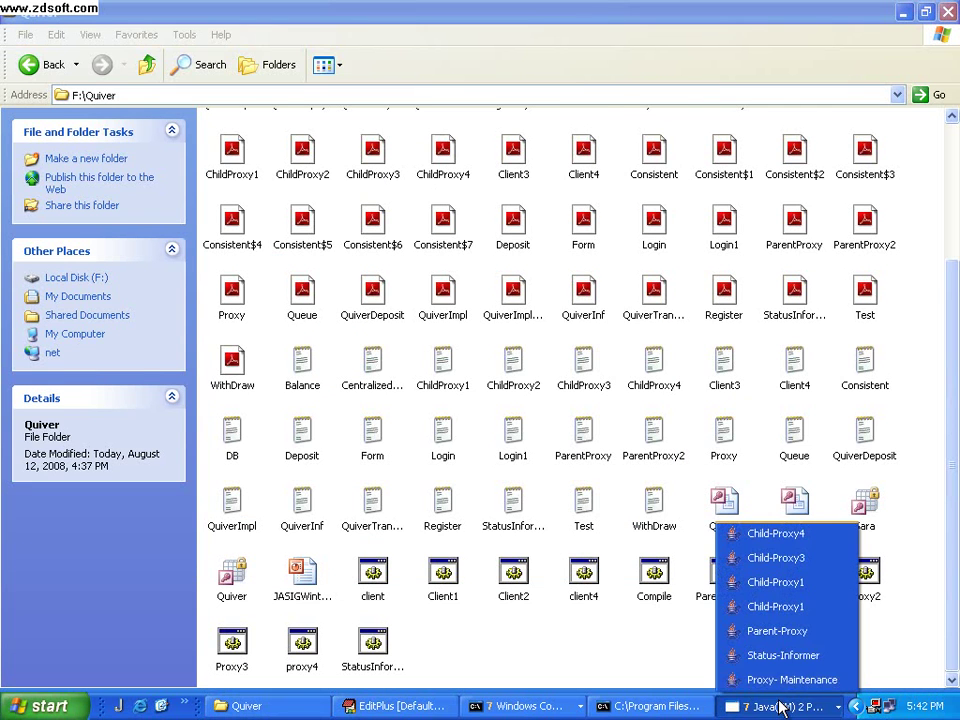
pyautogui.click(780, 679)
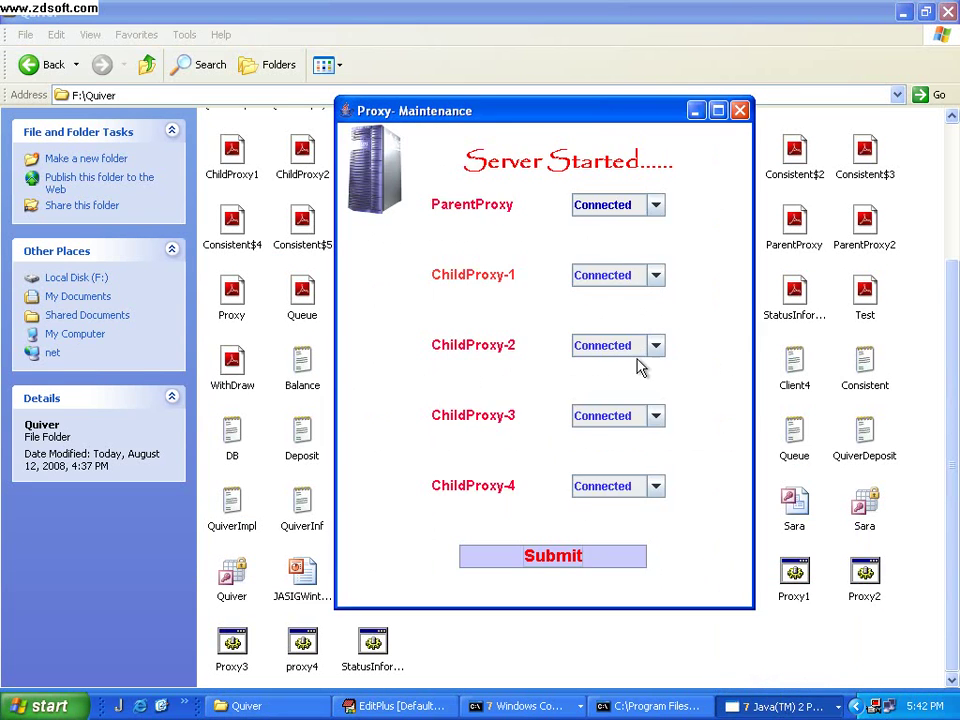
pyautogui.click(656, 277)
pyautogui.click(649, 313)
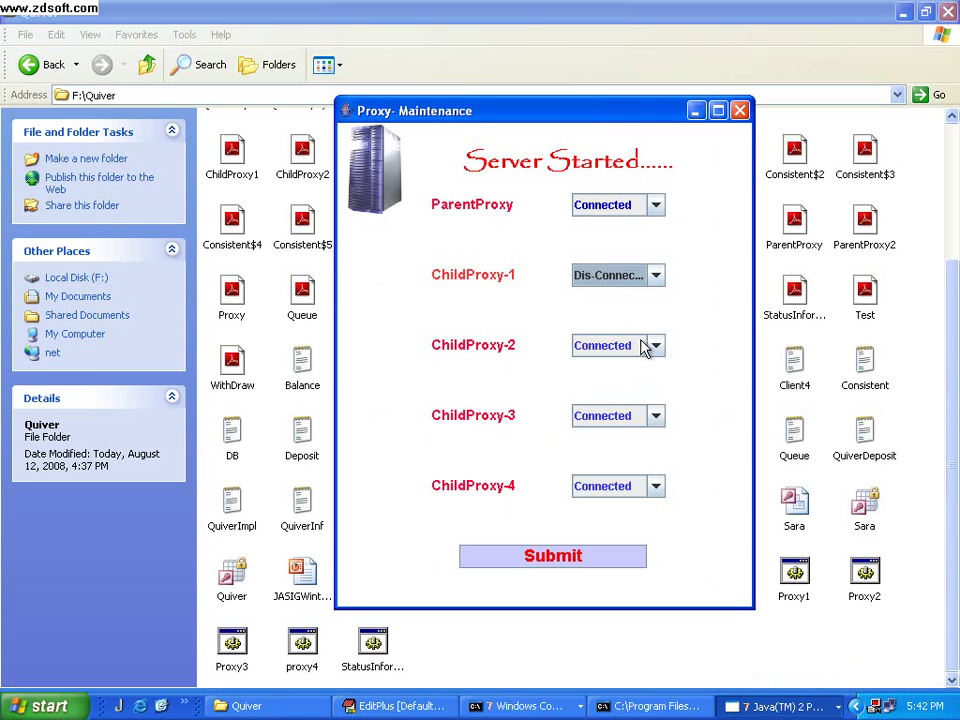
pyautogui.click(655, 488)
pyautogui.click(630, 524)
pyautogui.click(568, 558)
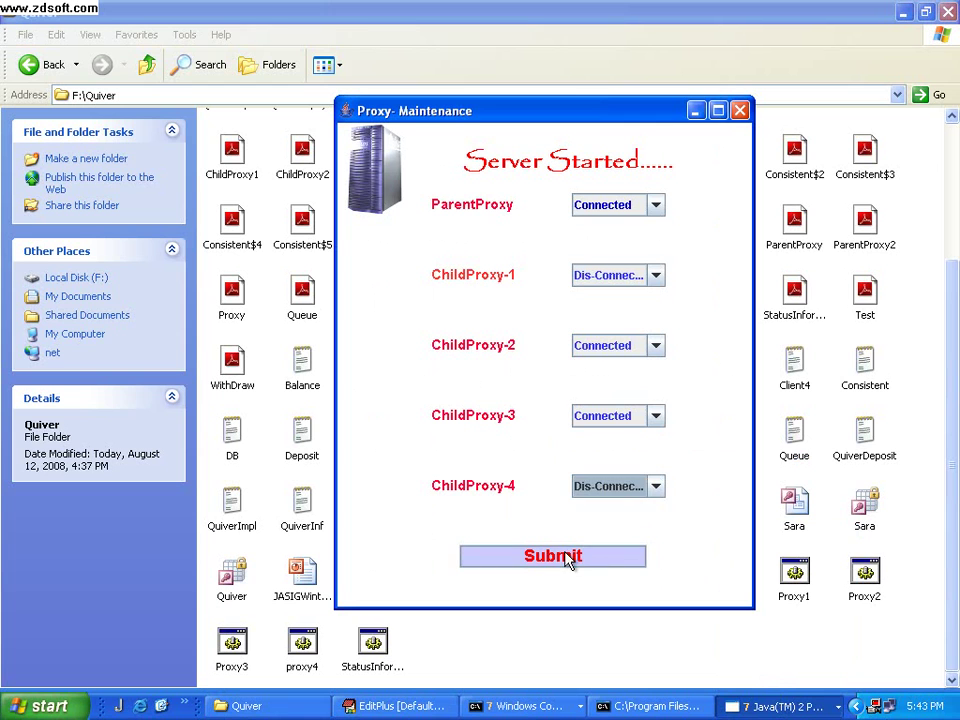
pyautogui.click(695, 111)
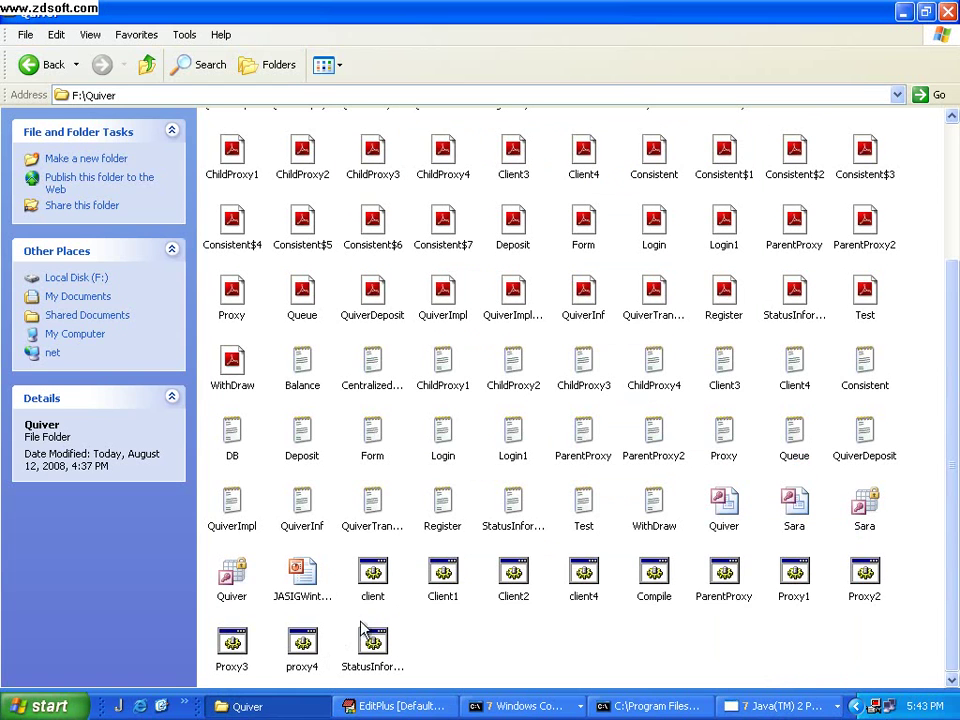
pyautogui.click(443, 578)
# Run Client1 and minimize the command prompt, Quiver folder, Java and rmiregistry windows
pyautogui.doubleClick(443, 578)
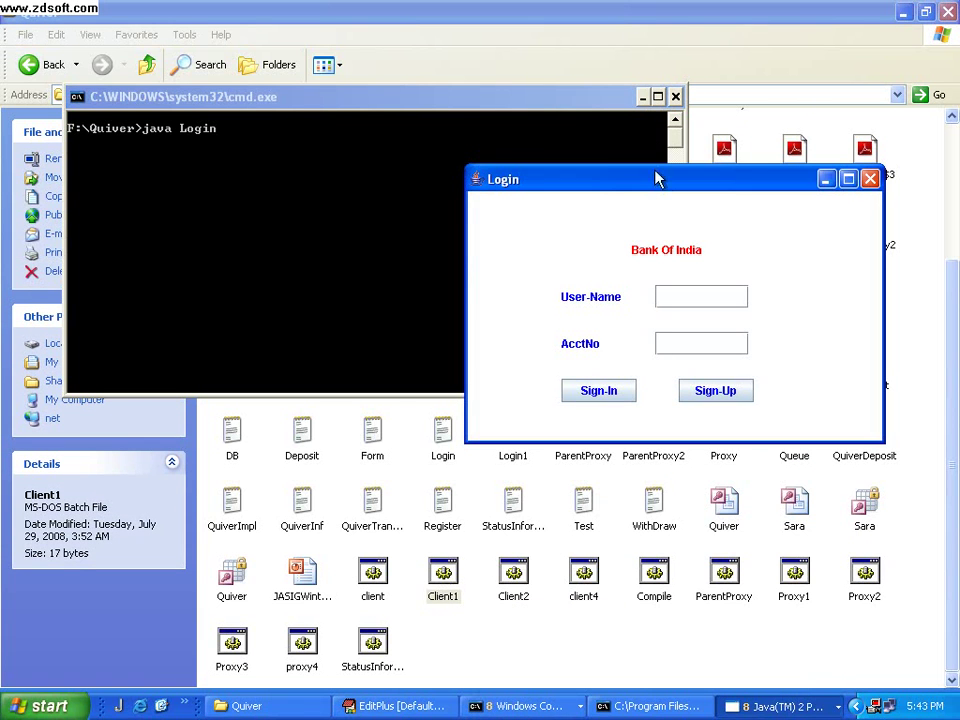
pyautogui.rightClick(532, 708)
pyautogui.click(575, 671)
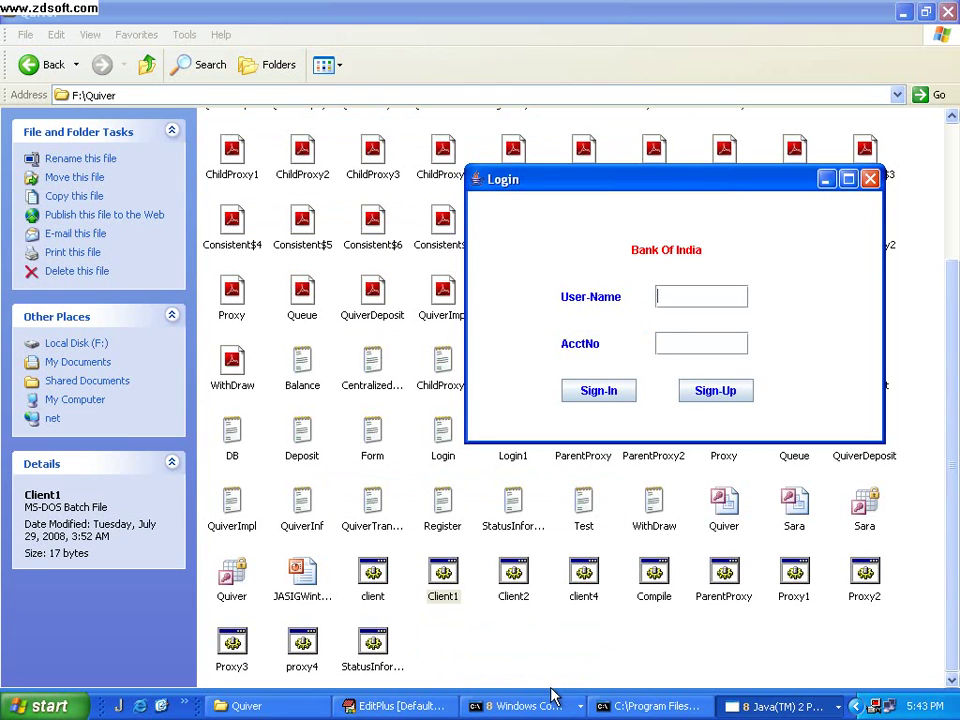
pyautogui.click(899, 12)
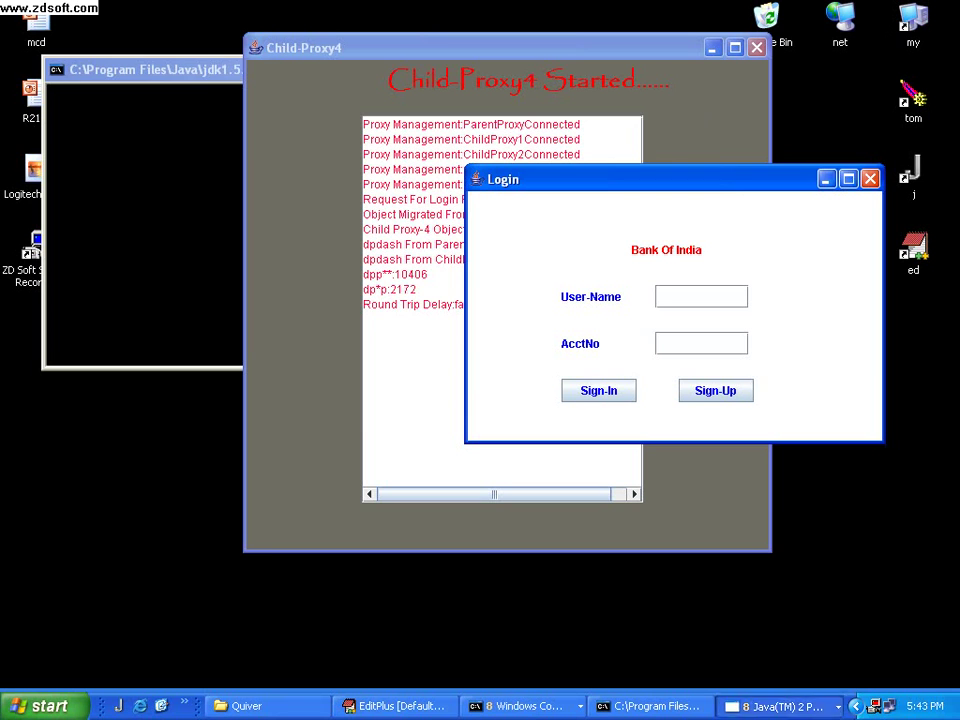
pyautogui.rightClick(778, 704)
pyautogui.click(800, 672)
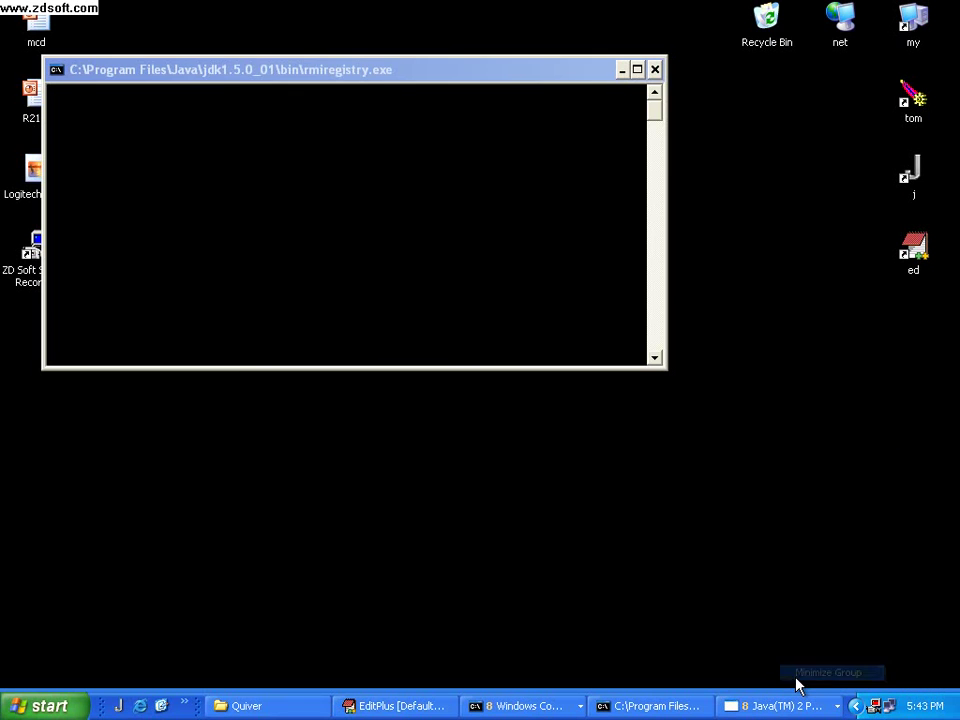
pyautogui.click(621, 70)
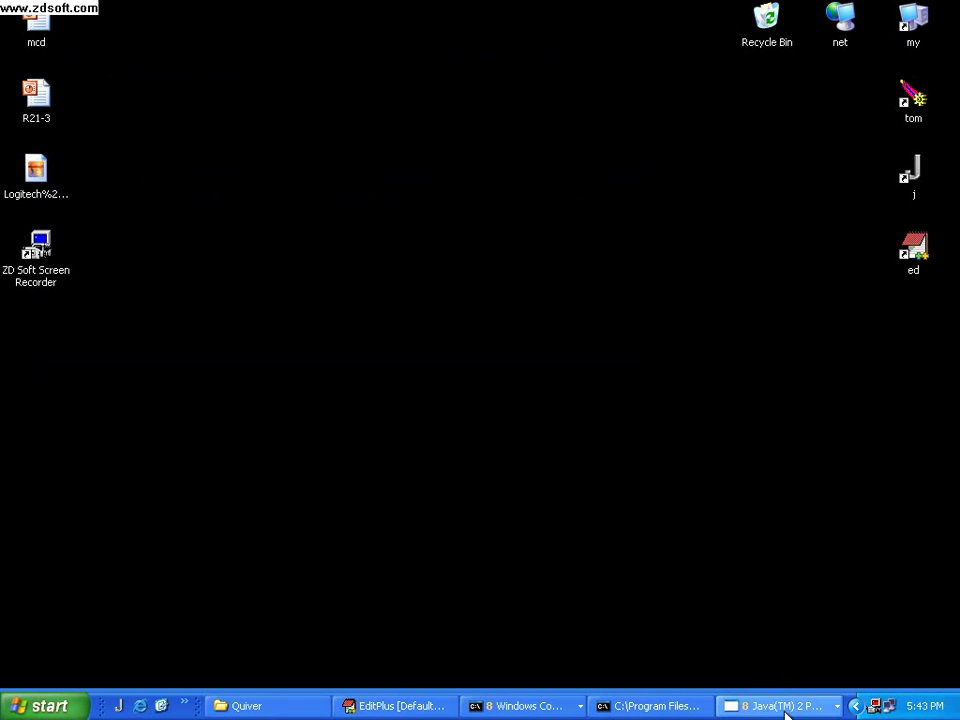
# Restore the Bank Of India Login window and open its Sign-Up form
pyautogui.click(775, 706)
pyautogui.click(751, 506)
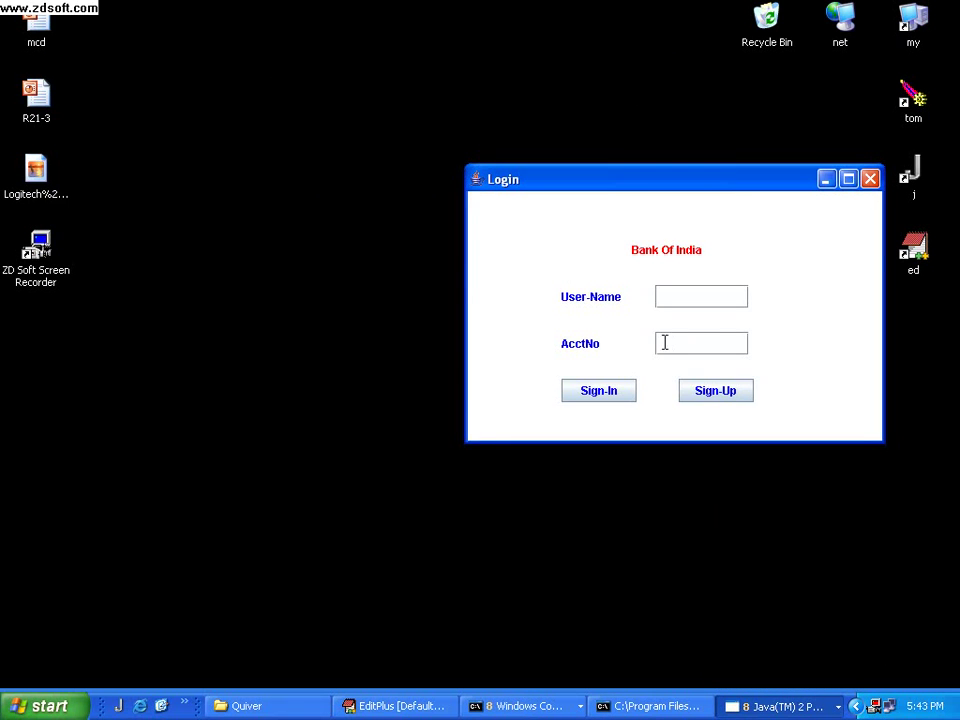
pyautogui.click(714, 392)
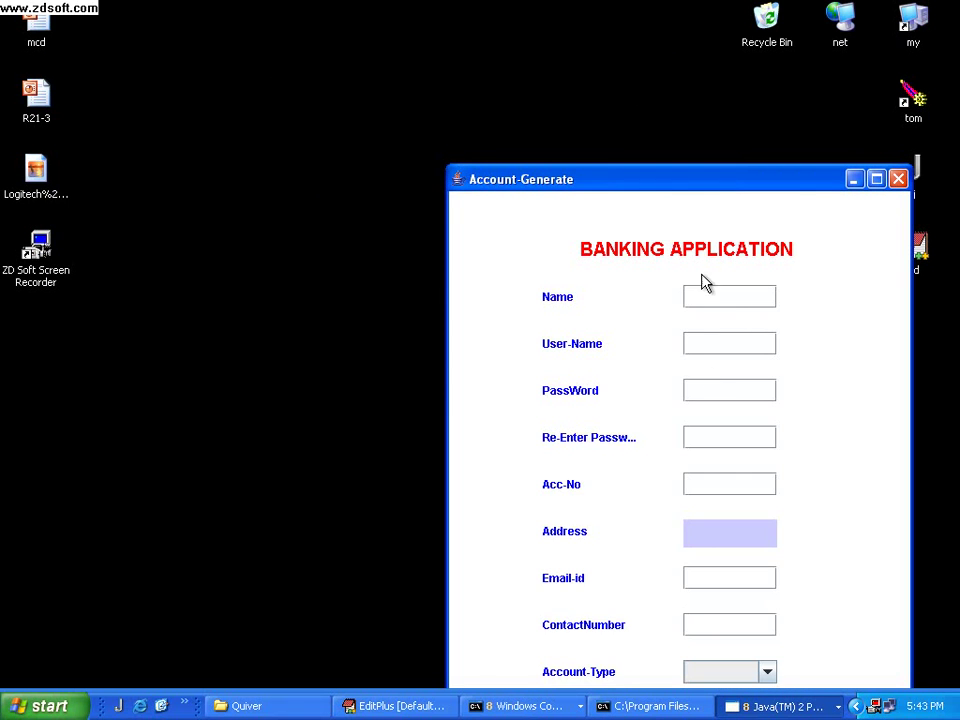
# Fill in the Email-id, choose Saving-Account as the account type, and submit the account
pyautogui.moveTo(672, 187); pyautogui.dragTo(571, 95)
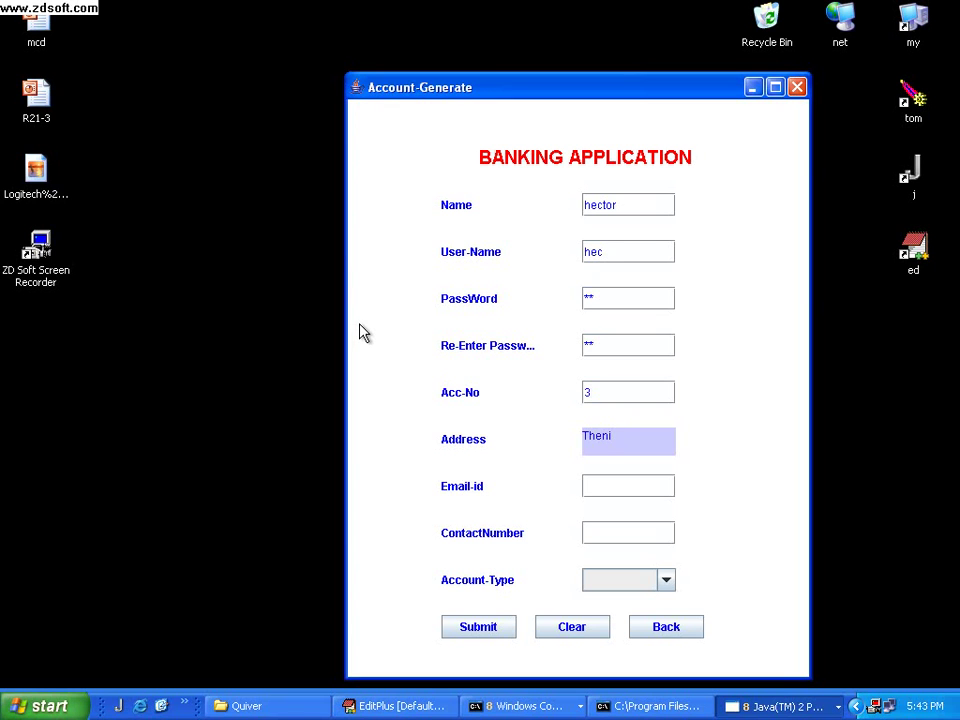
pyautogui.click(639, 487)
pyautogui.click(665, 581)
pyautogui.click(600, 634)
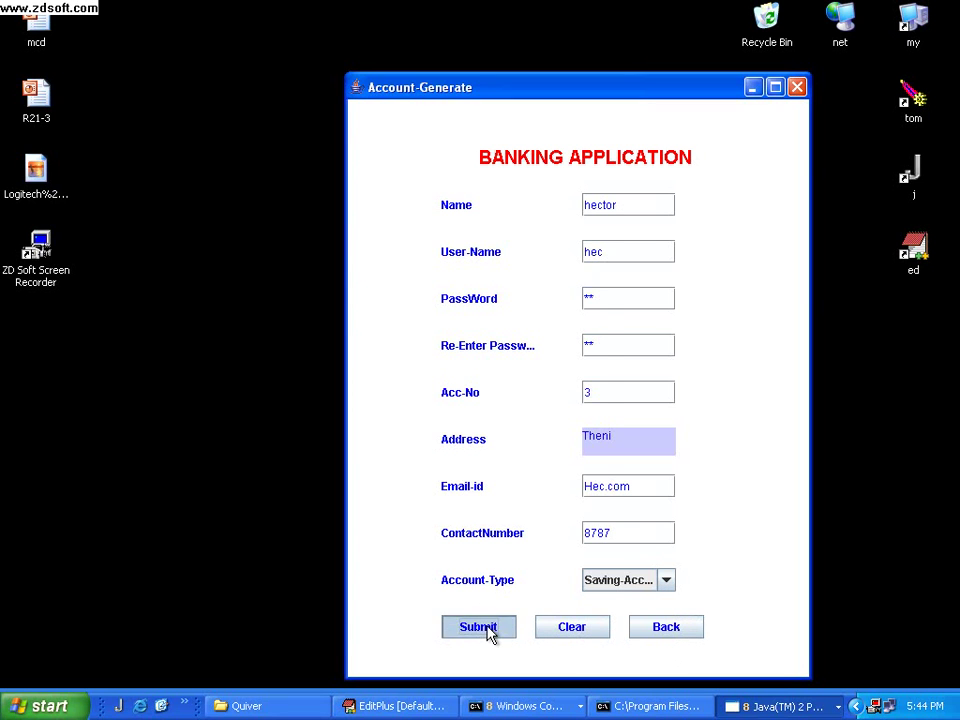
pyautogui.click(487, 633)
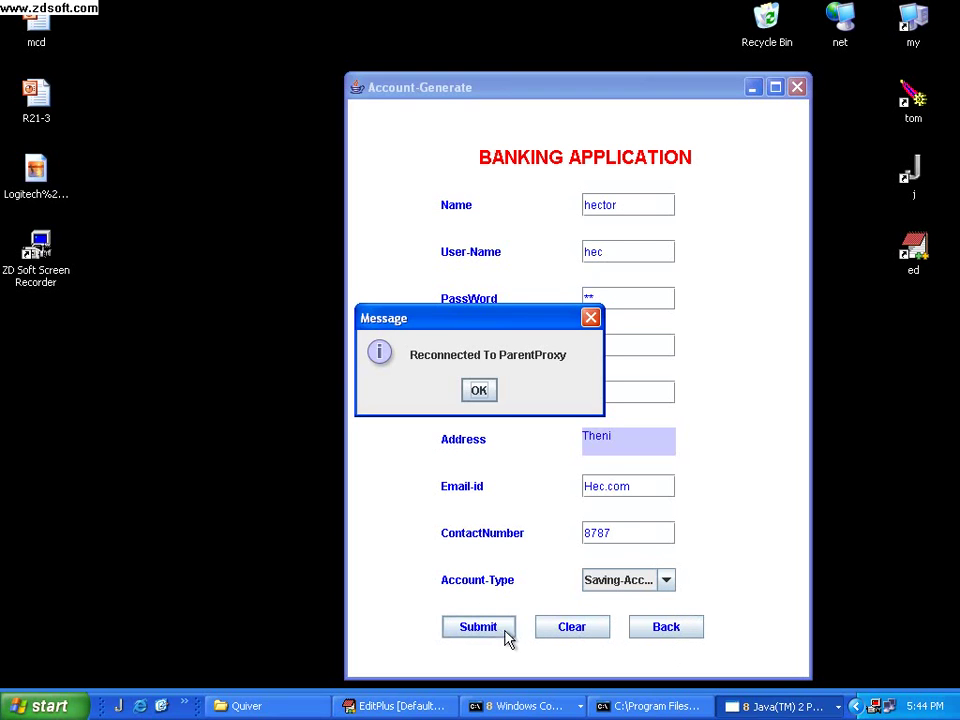
# Dismiss the reconnection and 'Record Inserted Successfully' messages, then clear the form
pyautogui.click(481, 391)
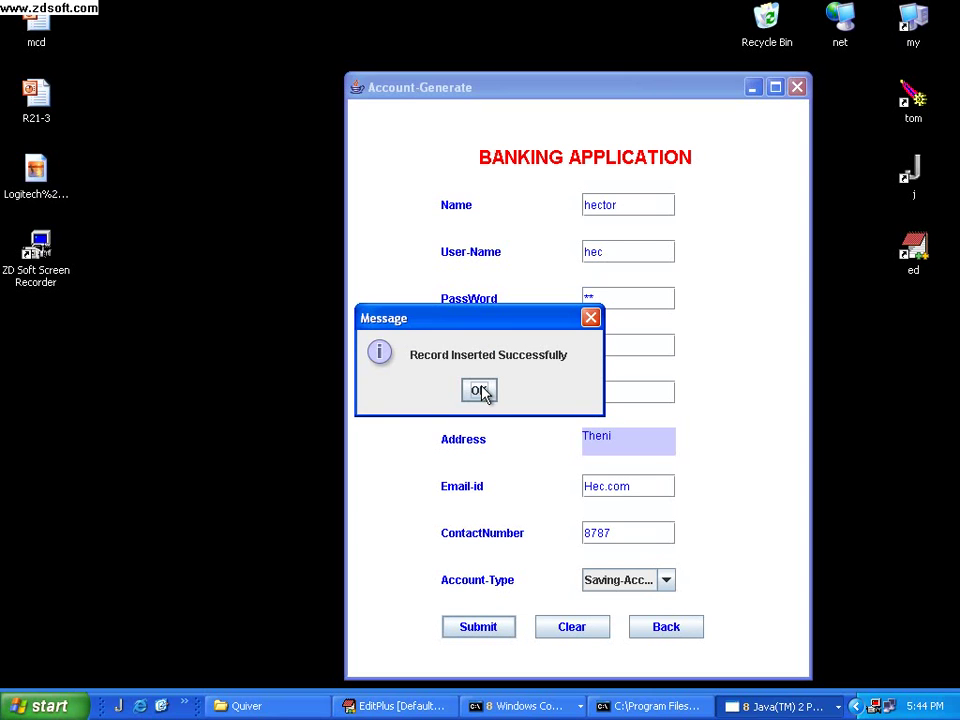
pyautogui.click(481, 391)
pyautogui.click(572, 626)
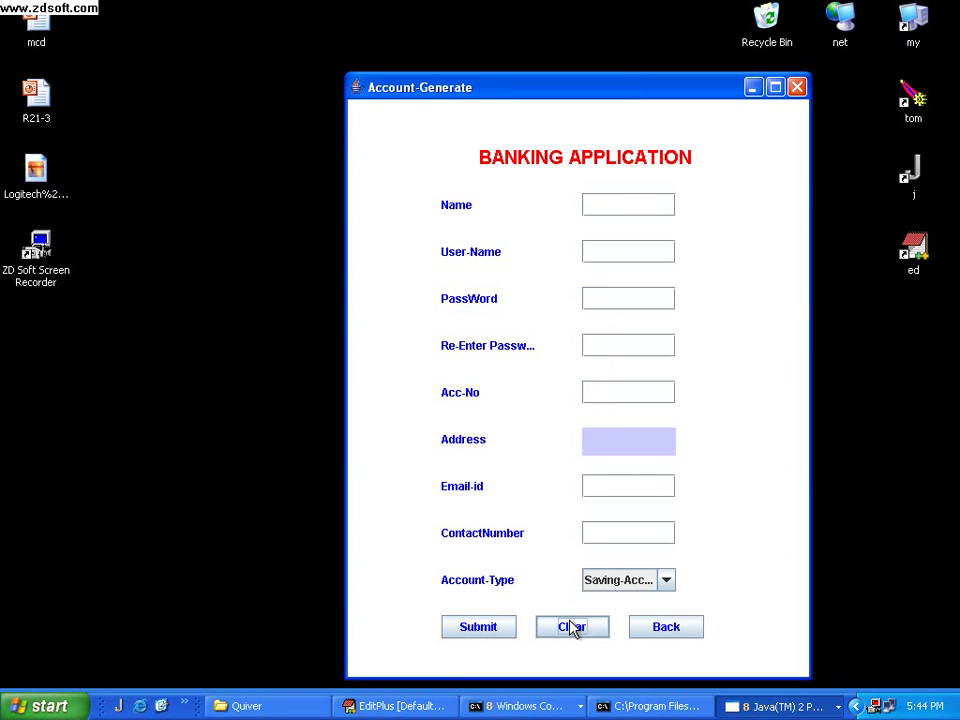
# Set ChildProxy-4 and ChildProxy-1 to Connected and ParentProxy to Dis-Connected in Proxy-Maintenance
pyautogui.click(737, 707)
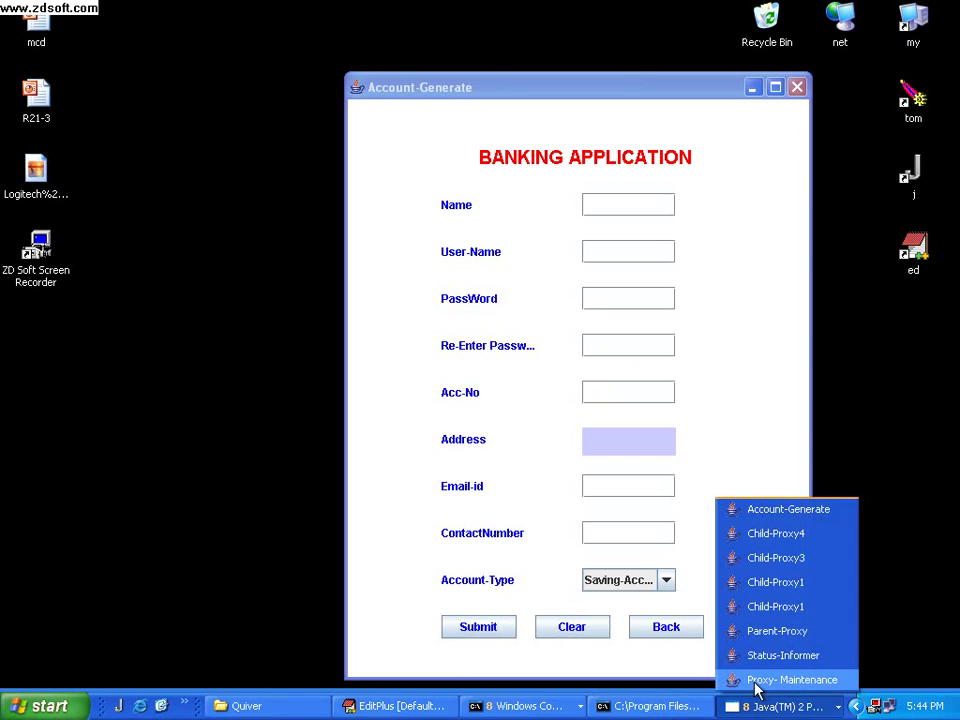
pyautogui.click(755, 686)
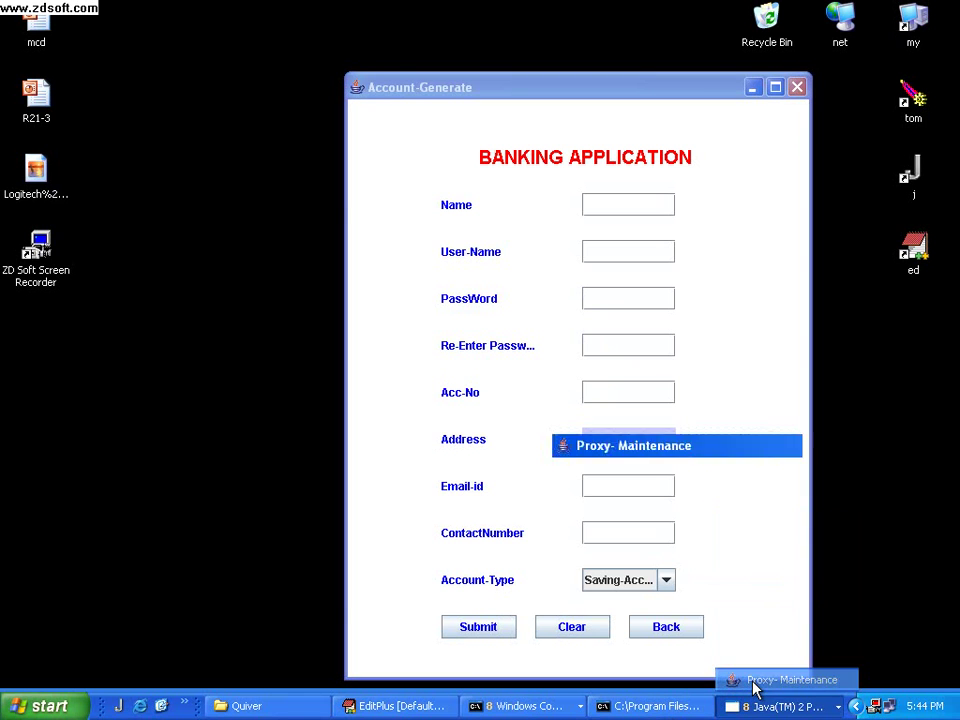
pyautogui.click(656, 488)
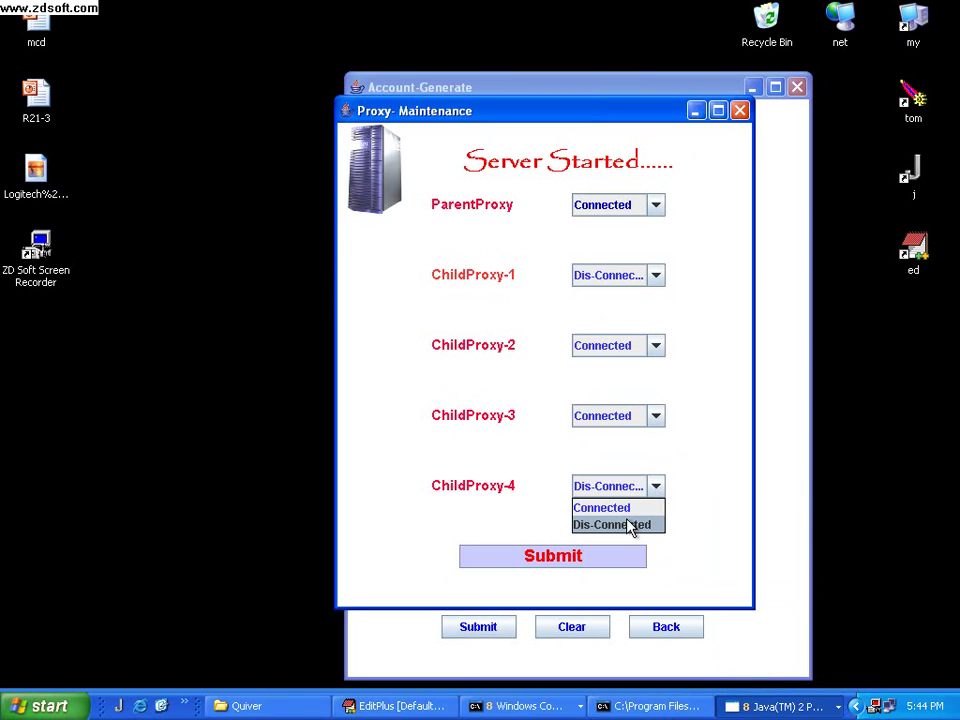
pyautogui.click(612, 508)
pyautogui.click(657, 205)
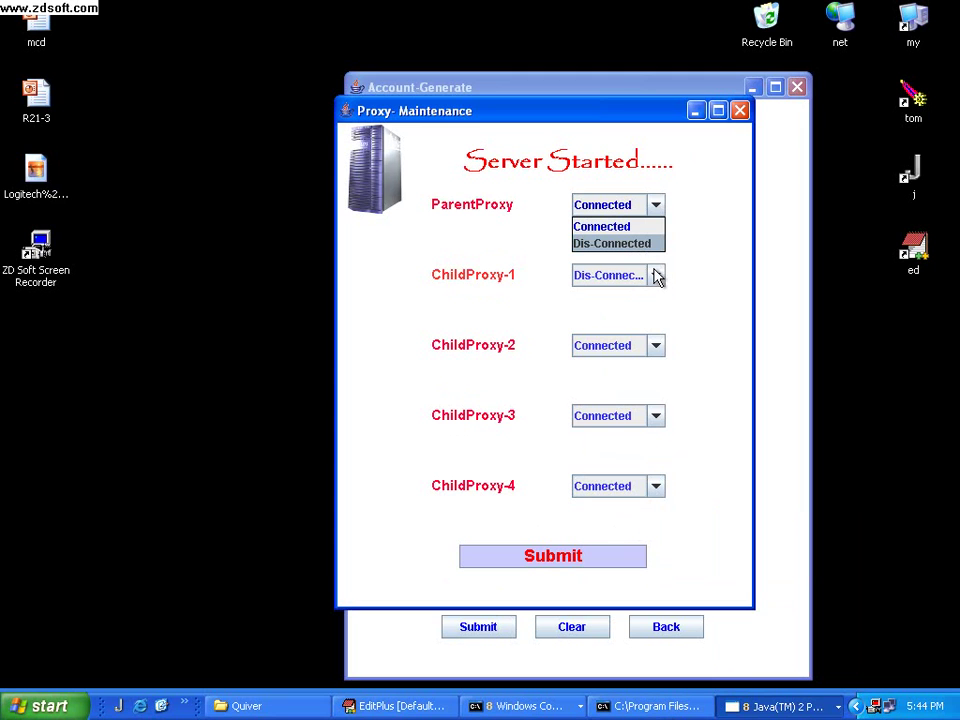
pyautogui.click(623, 243)
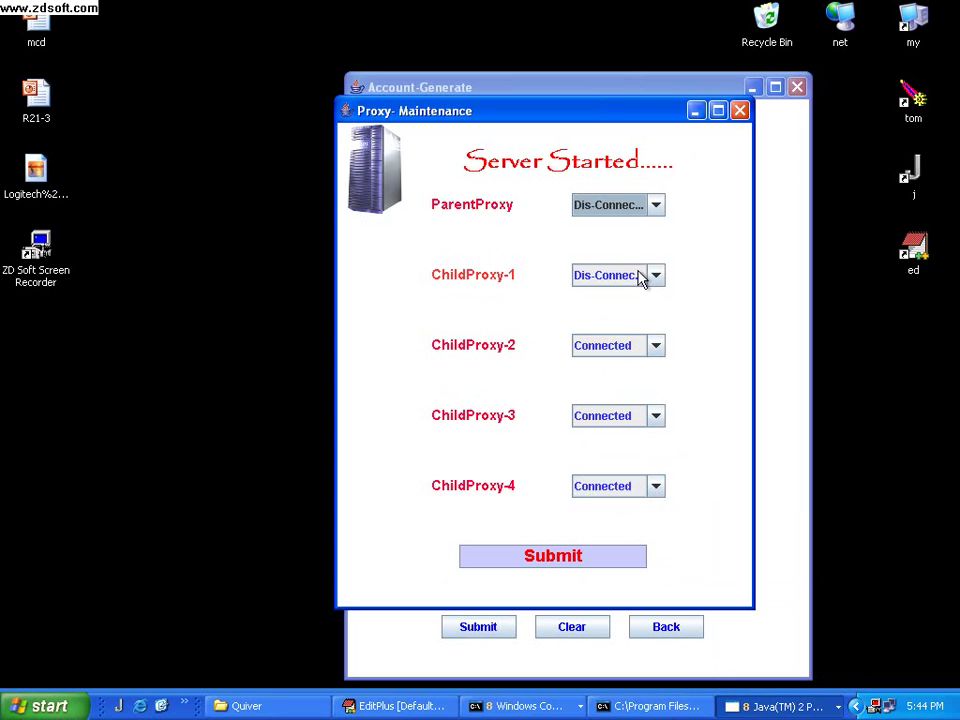
pyautogui.click(656, 275)
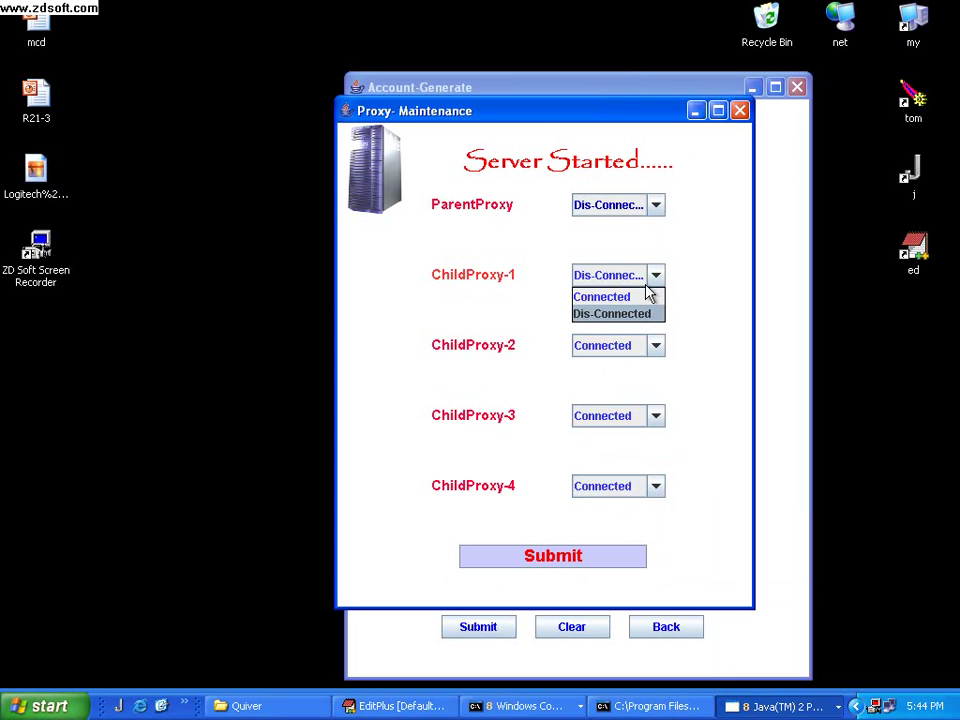
pyautogui.click(612, 296)
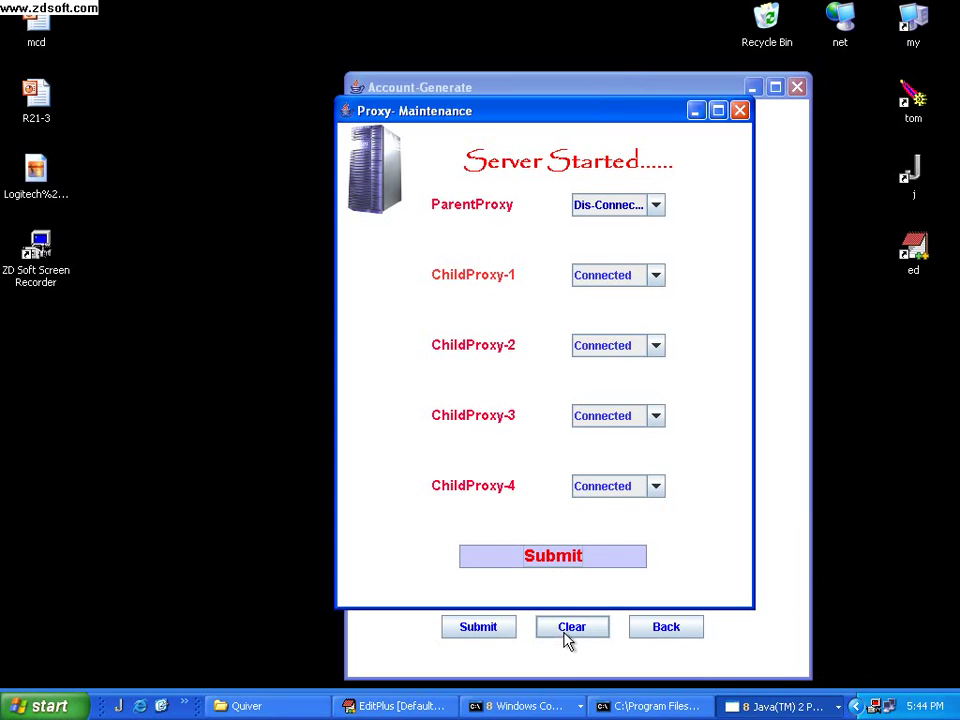
pyautogui.click(695, 111)
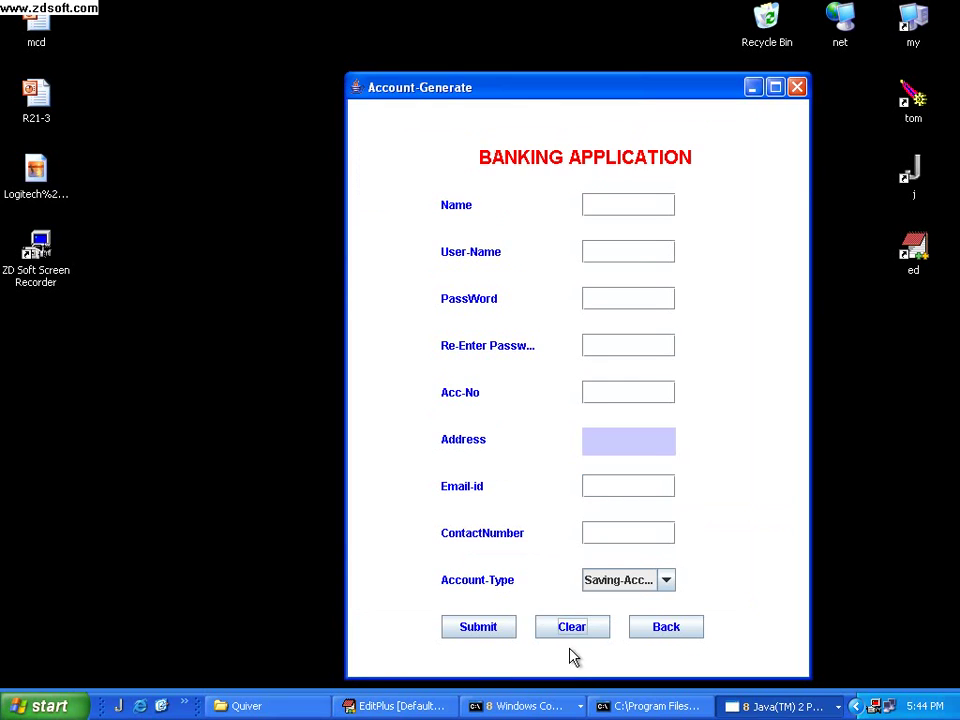
# Return to the login screen and sign in, dismissing the server reconnection message
pyautogui.click(663, 626)
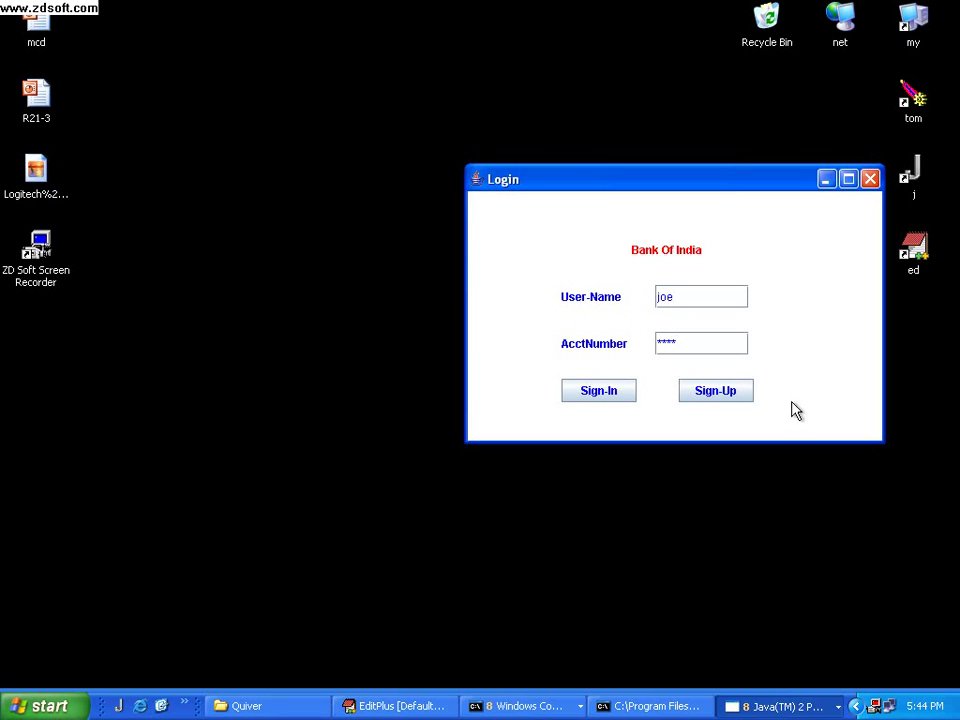
pyautogui.click(606, 397)
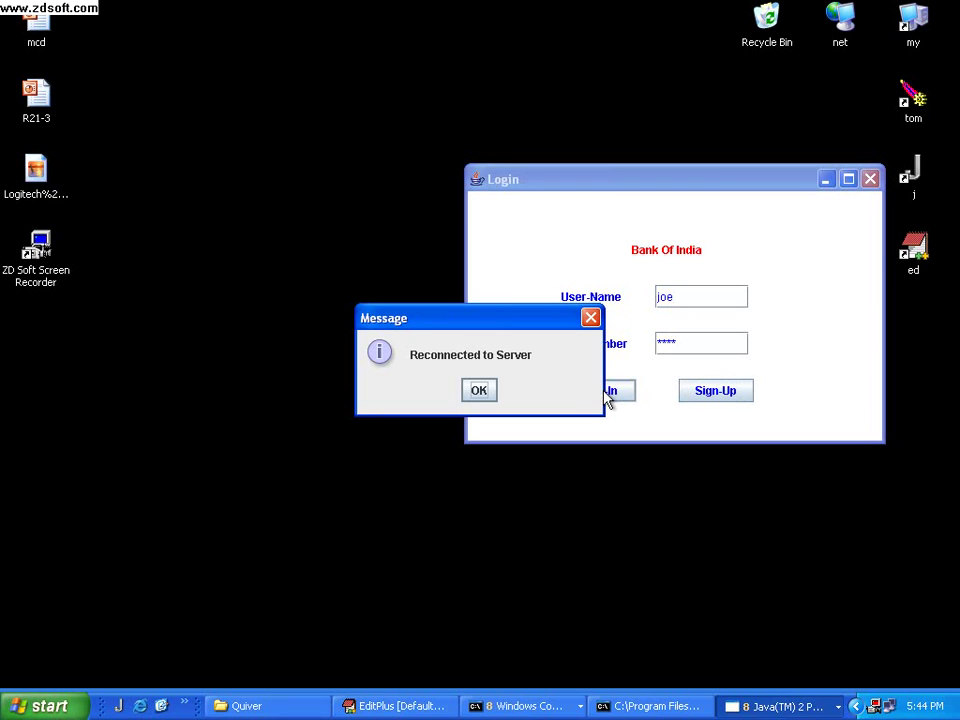
pyautogui.click(479, 392)
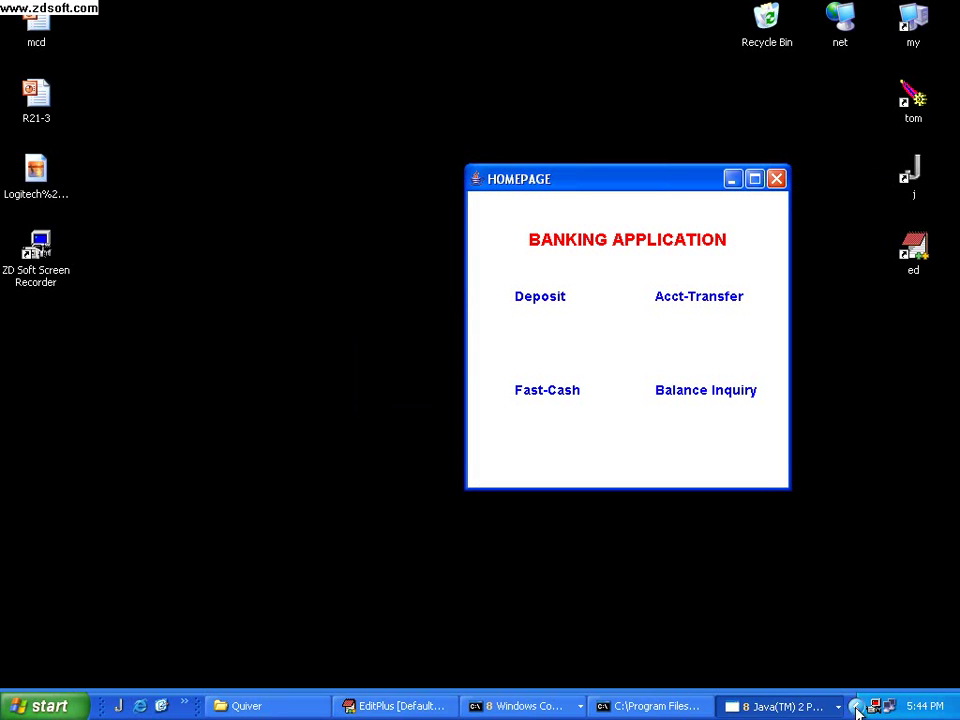
# Reconnect ParentProxy and apply it, then set ChildProxy-2 and ChildProxy-3 to Dis-Connected
pyautogui.click(765, 706)
pyautogui.click(765, 686)
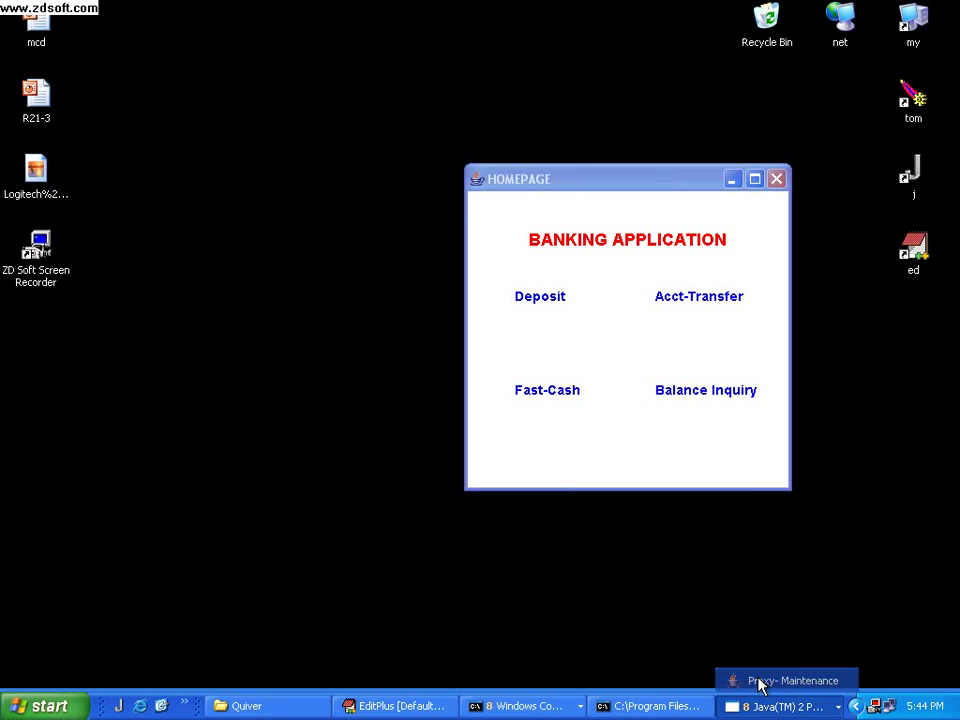
pyautogui.click(642, 208)
pyautogui.click(642, 227)
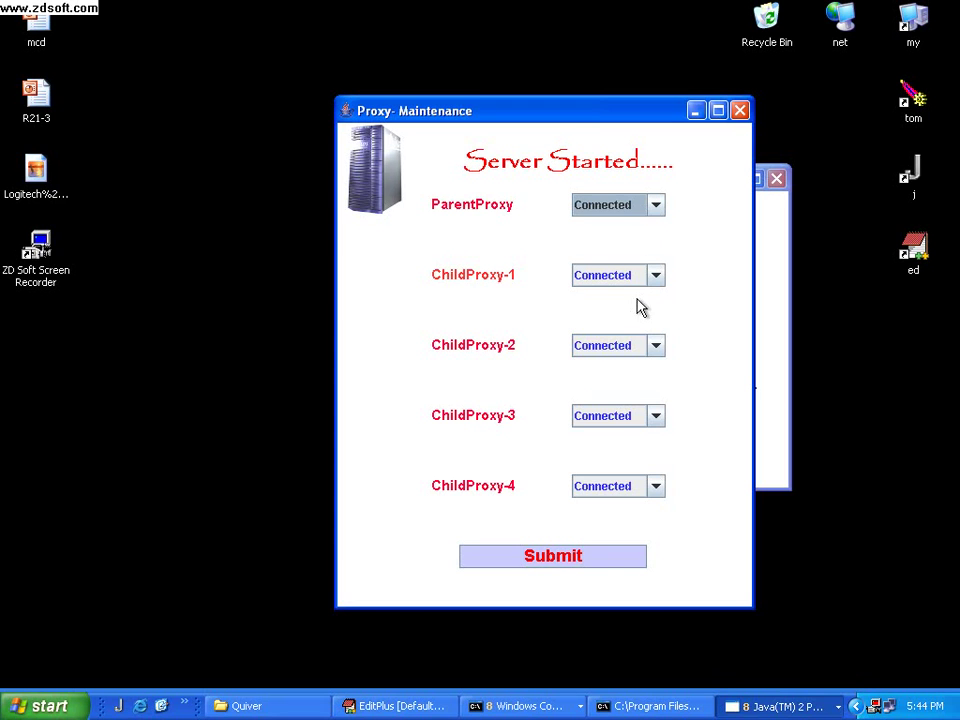
pyautogui.click(574, 560)
pyautogui.click(657, 347)
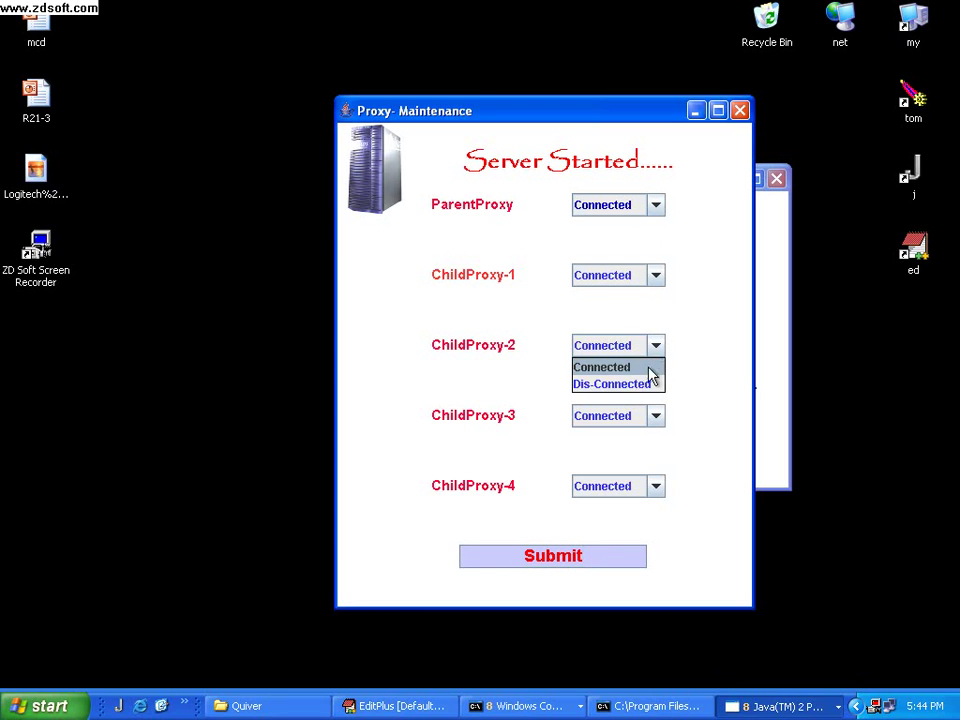
pyautogui.click(643, 385)
pyautogui.click(657, 418)
pyautogui.click(629, 456)
# Submit the proxy settings, then open Acct-Transfer and enter the sender's password
pyautogui.click(570, 560)
pyautogui.click(697, 110)
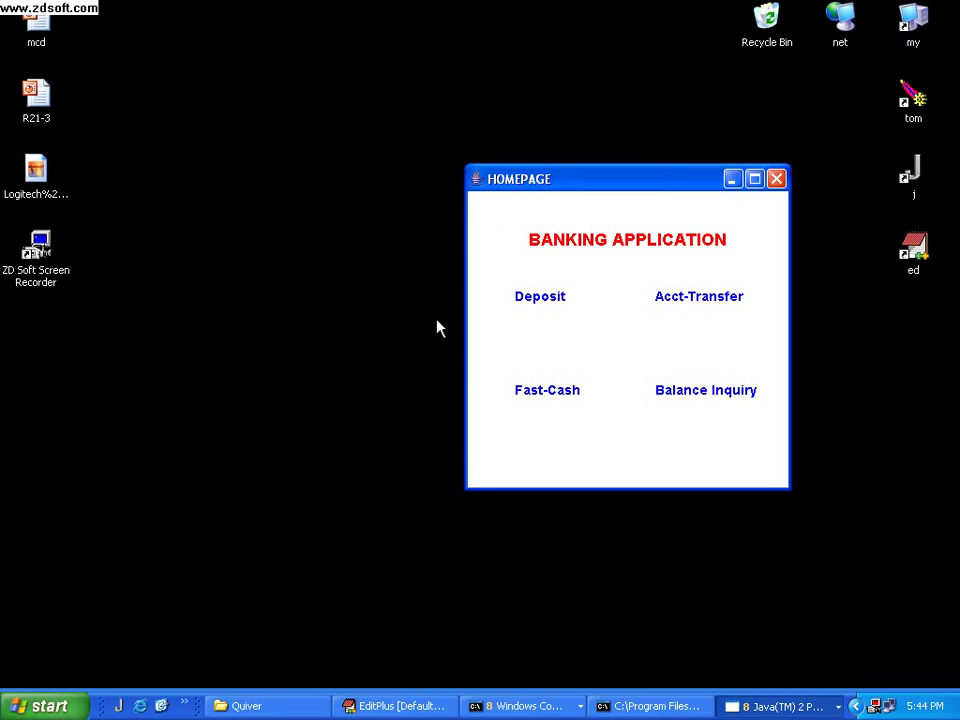
pyautogui.click(671, 304)
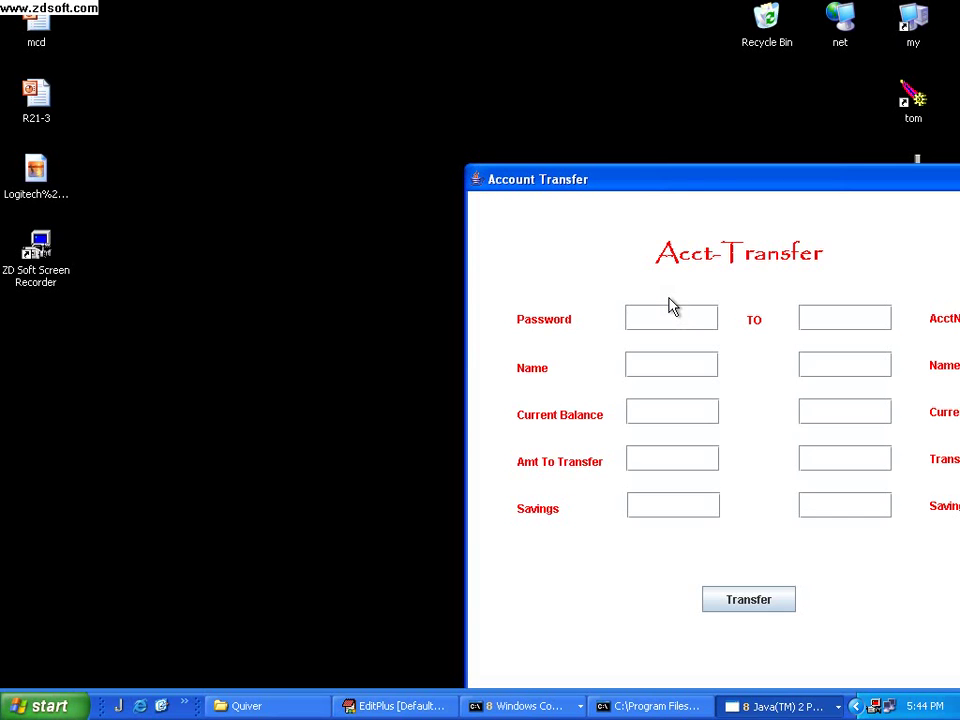
pyautogui.moveTo(681, 186); pyautogui.dragTo(424, 133)
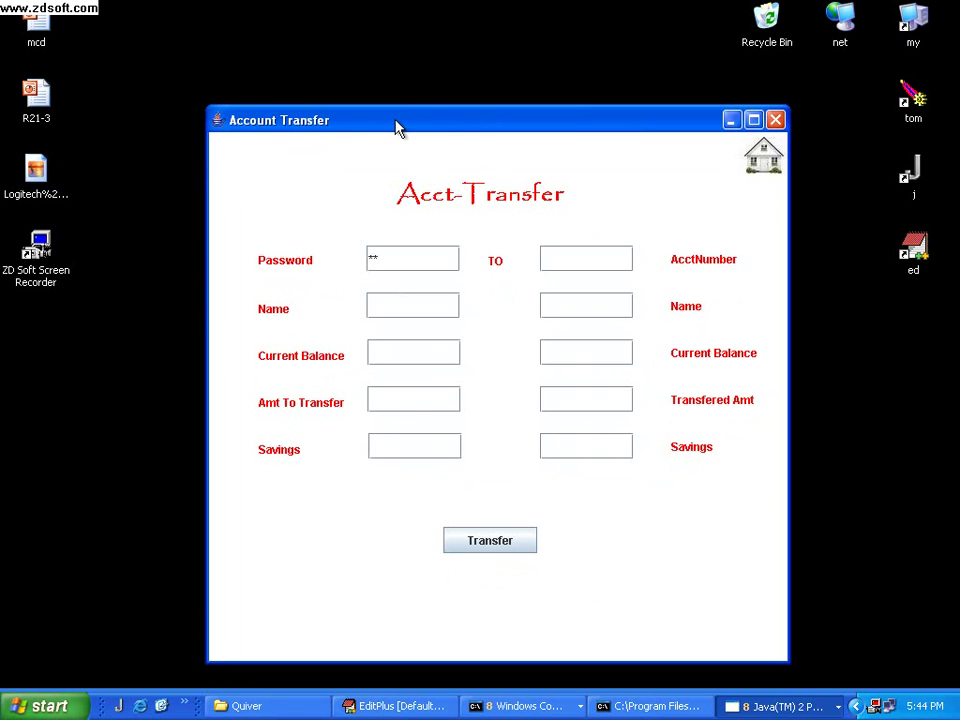
pyautogui.write('***')
pyautogui.press('Return')
# Transfer 1000 to account 3, acknowledge both messages, and return to the home page
pyautogui.write('3')
pyautogui.press('Return')
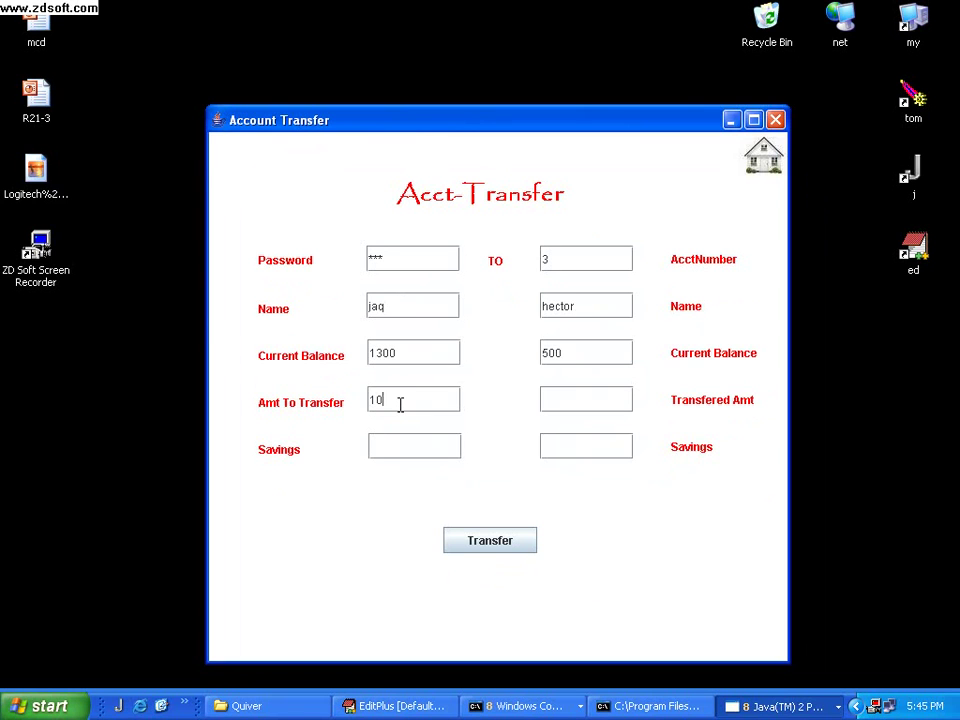
pyautogui.click(482, 545)
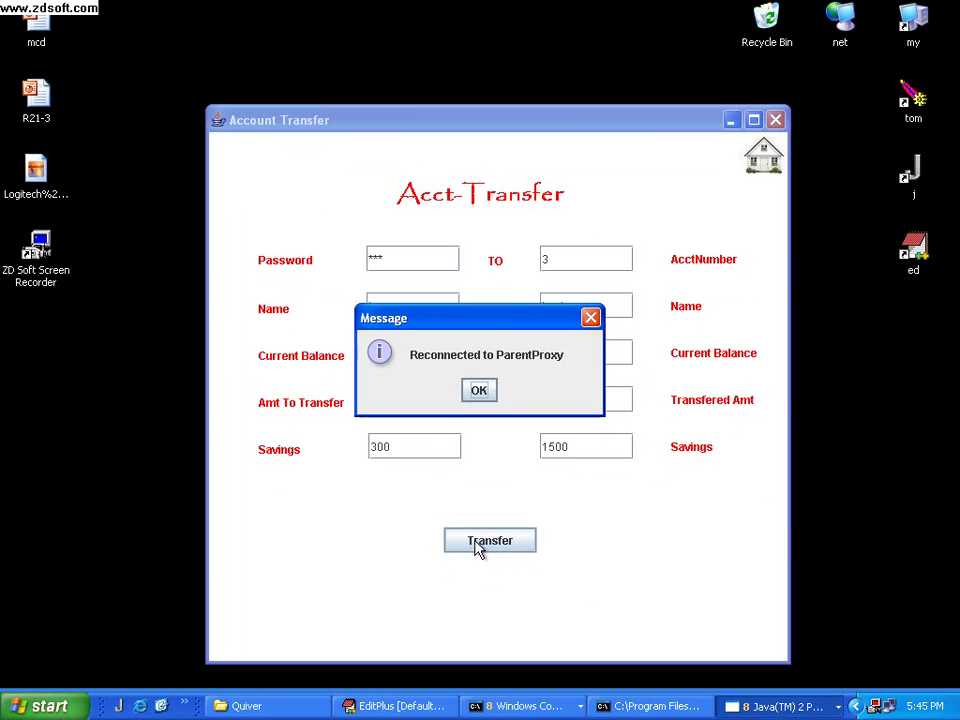
pyautogui.click(480, 394)
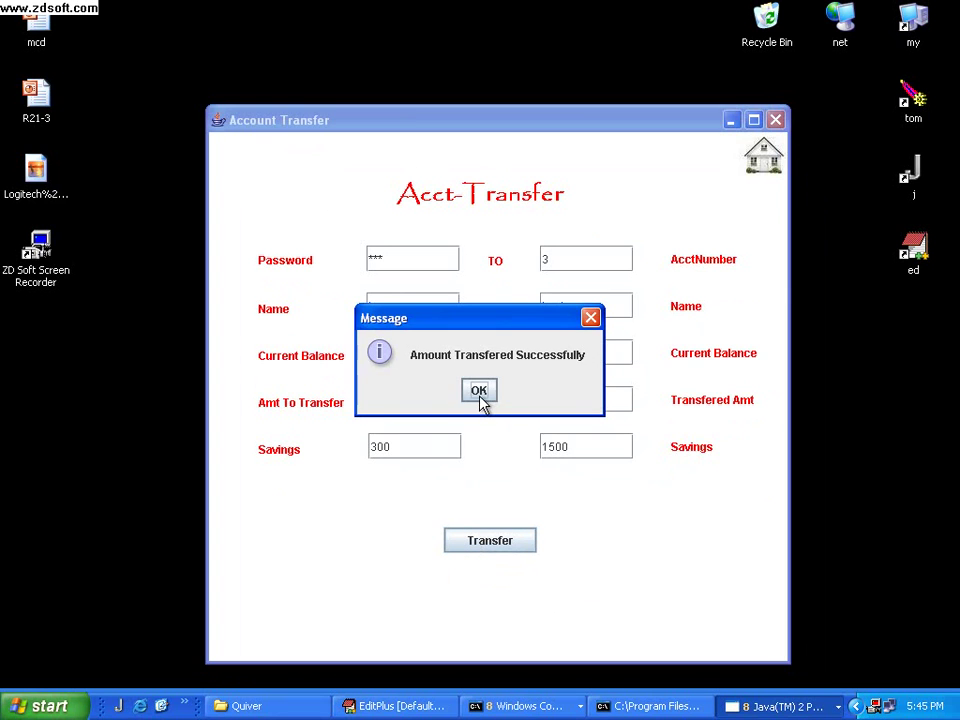
pyautogui.click(480, 394)
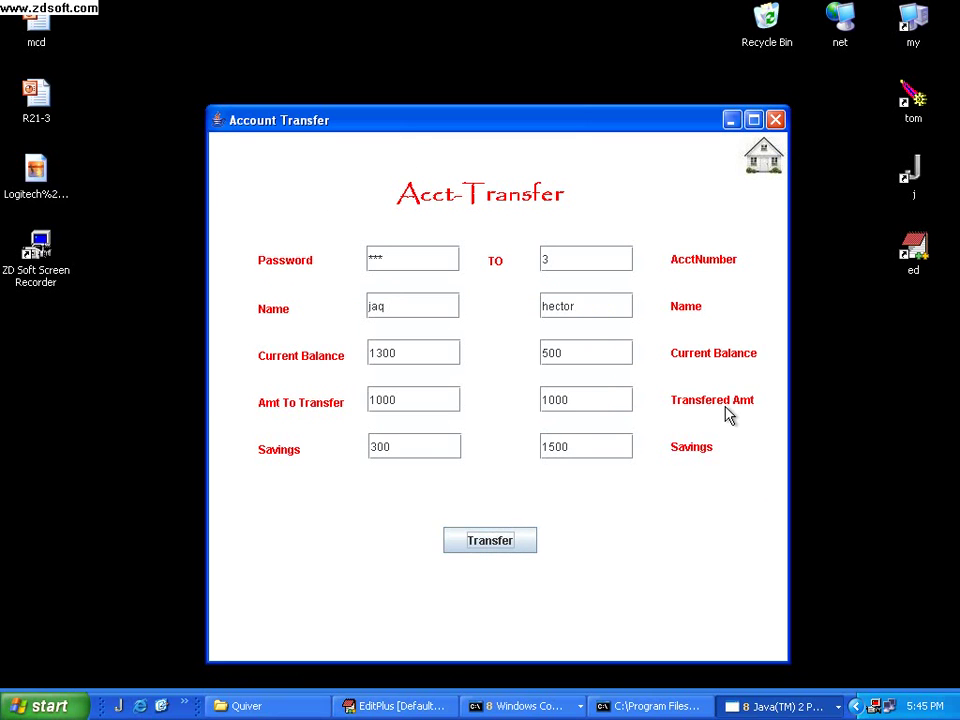
pyautogui.click(764, 155)
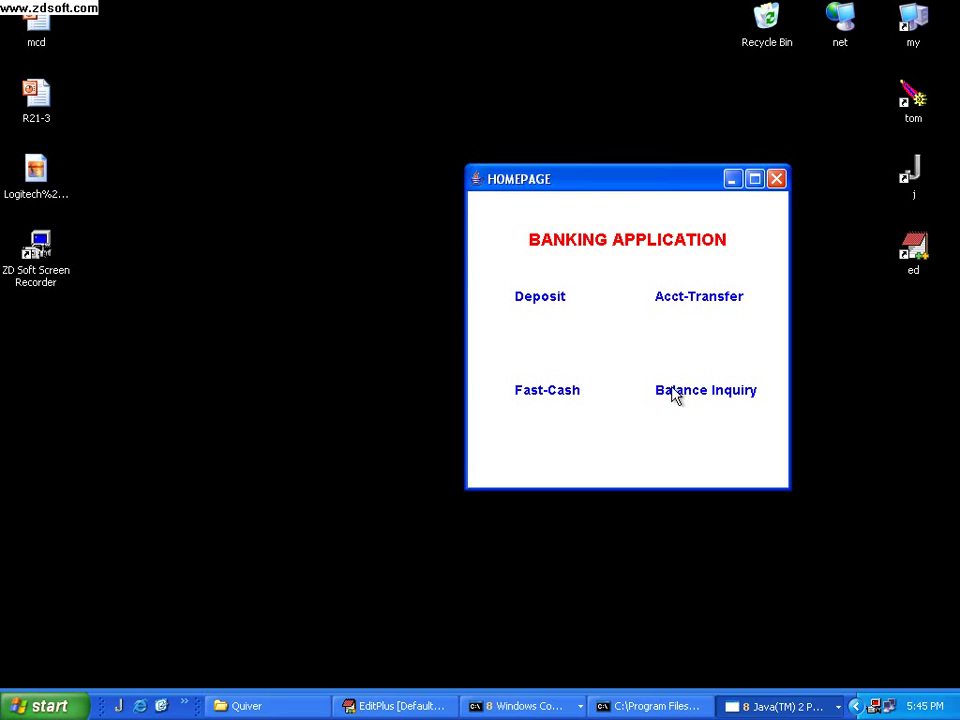
# Look up account 3's balance, confirming 1500, and go back to the home page
pyautogui.click(675, 391)
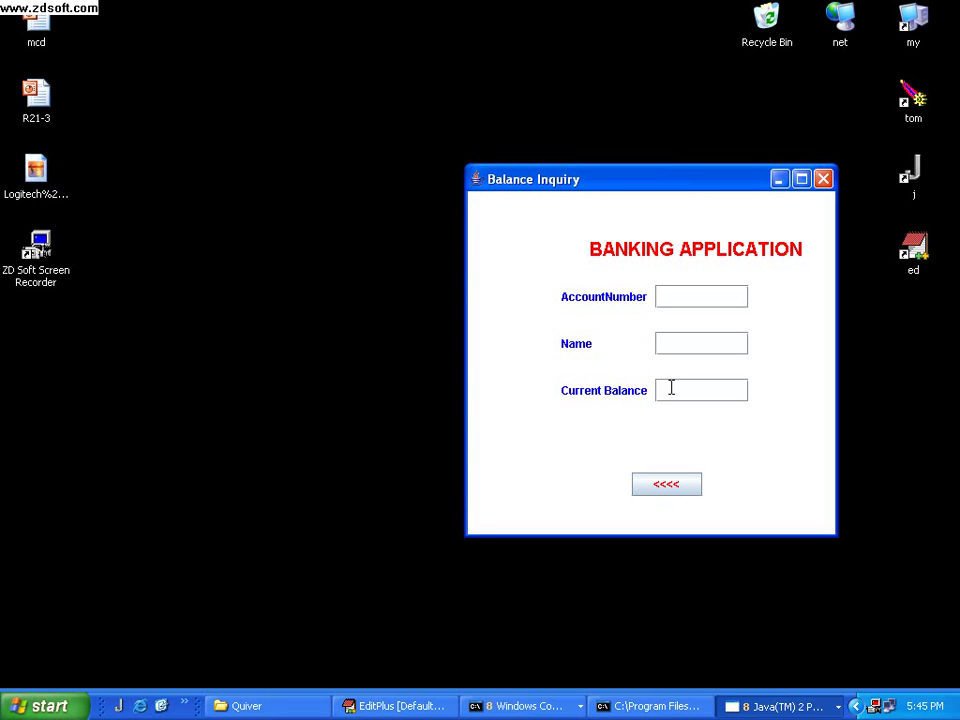
pyautogui.write('3')
pyautogui.press('Return')
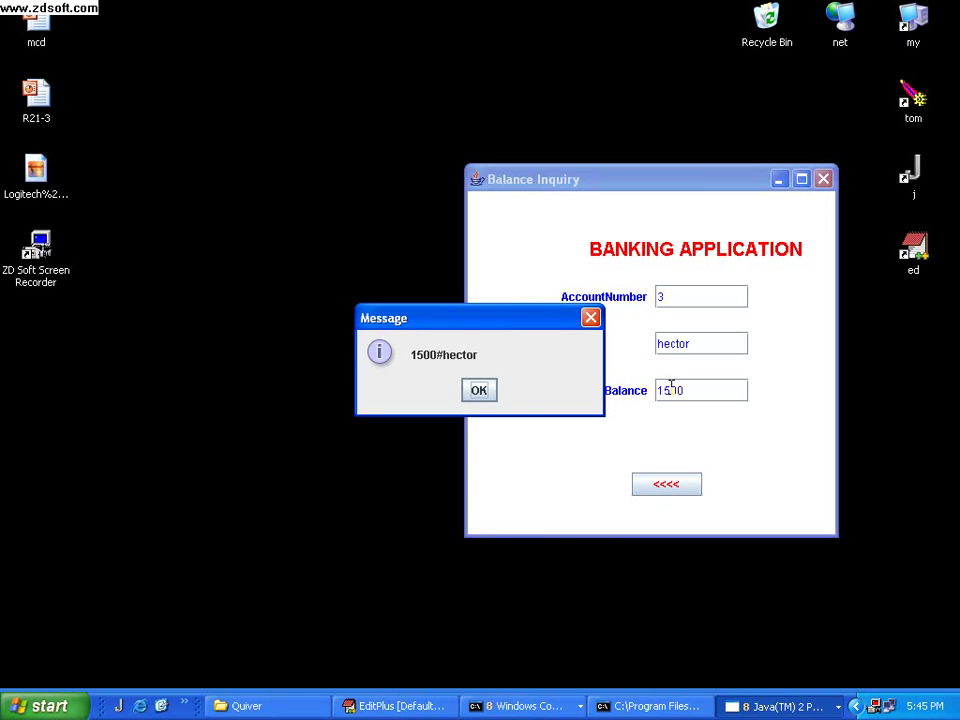
pyautogui.click(479, 391)
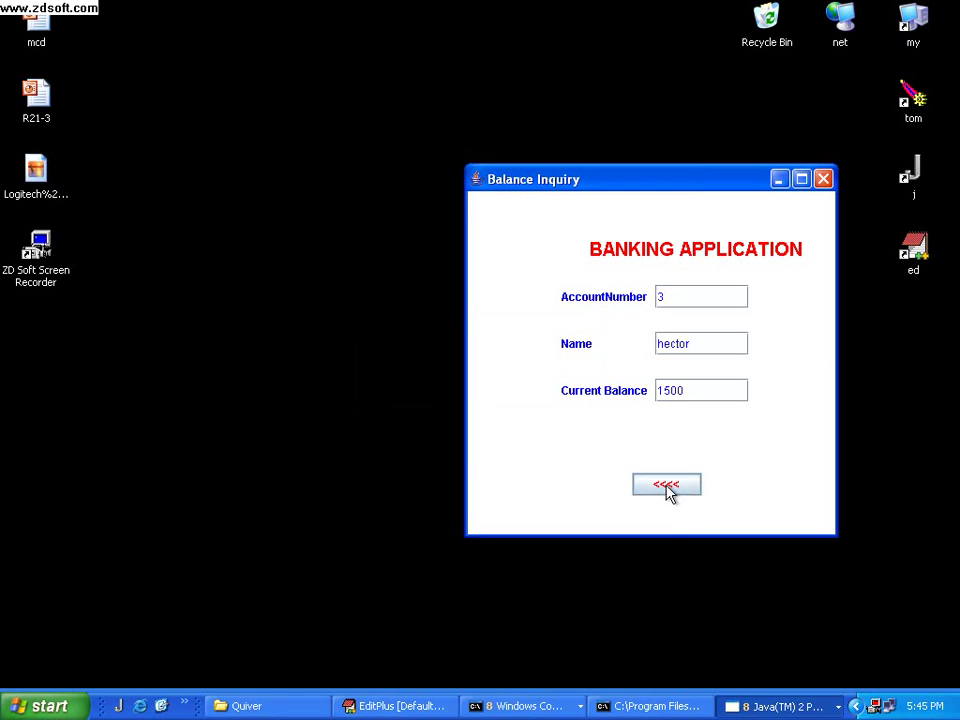
pyautogui.click(668, 486)
# Open Fast Cash, load the account details, and try a 1000 withdrawal, which is refused
pyautogui.click(558, 395)
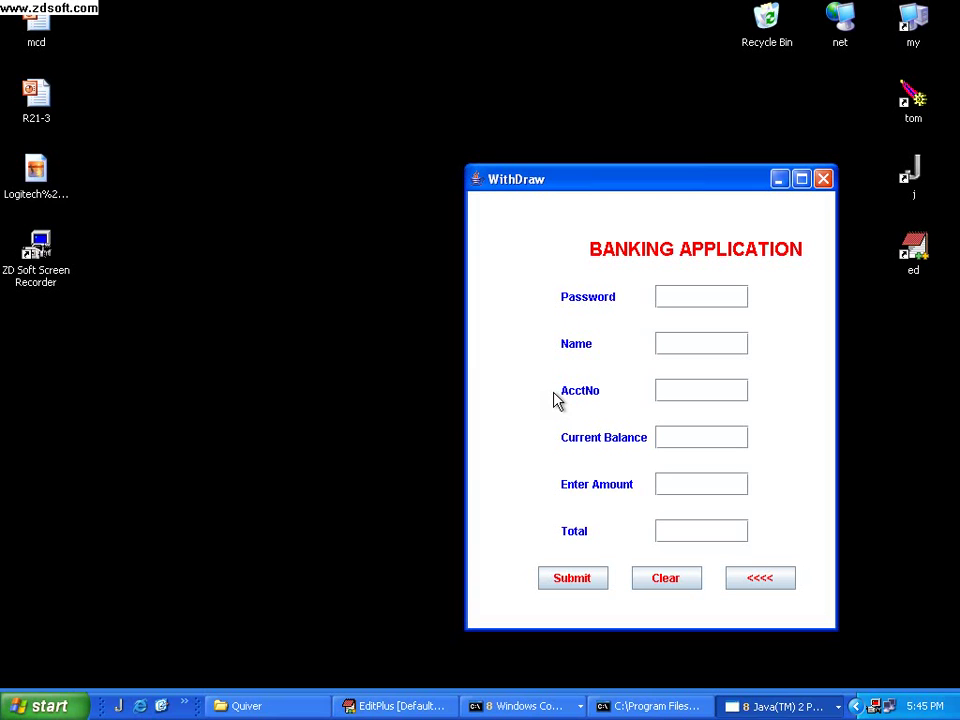
pyautogui.press('Return')
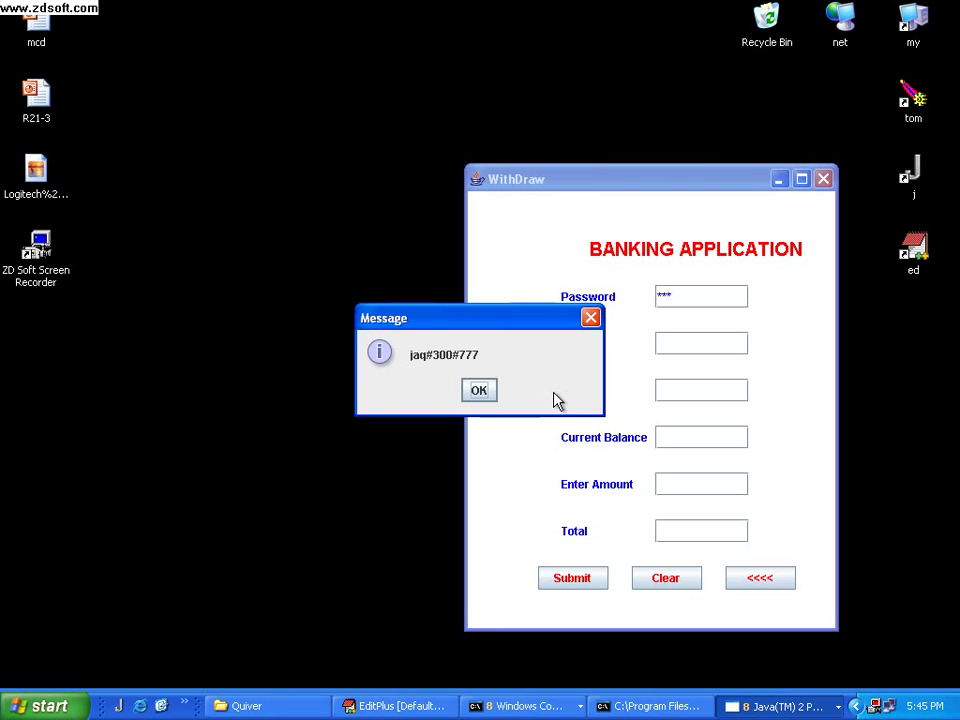
pyautogui.click(480, 391)
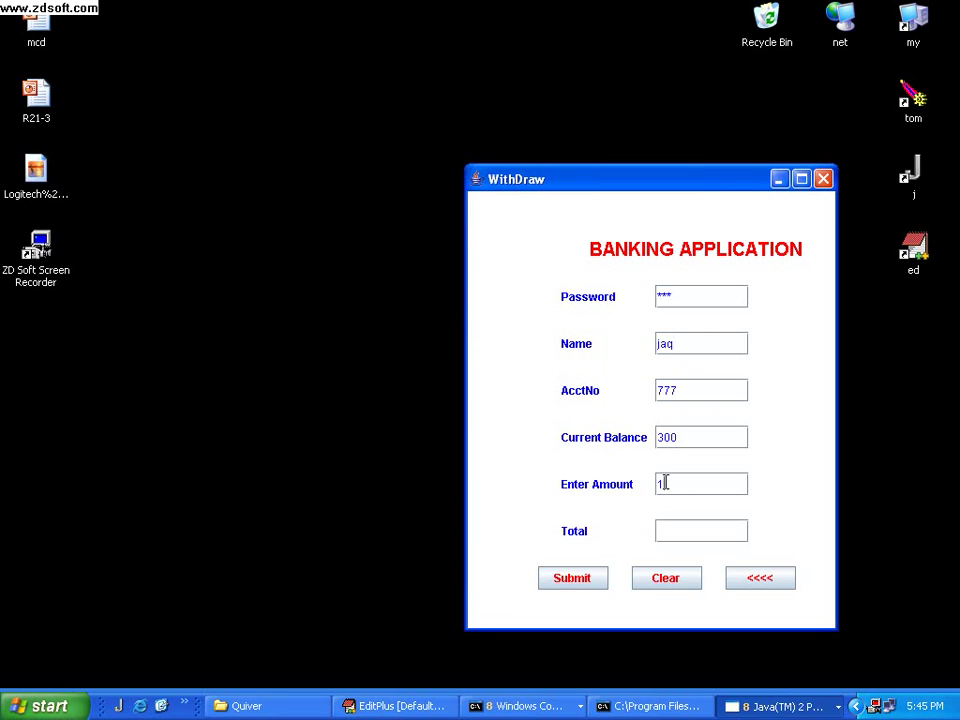
pyautogui.press('Return')
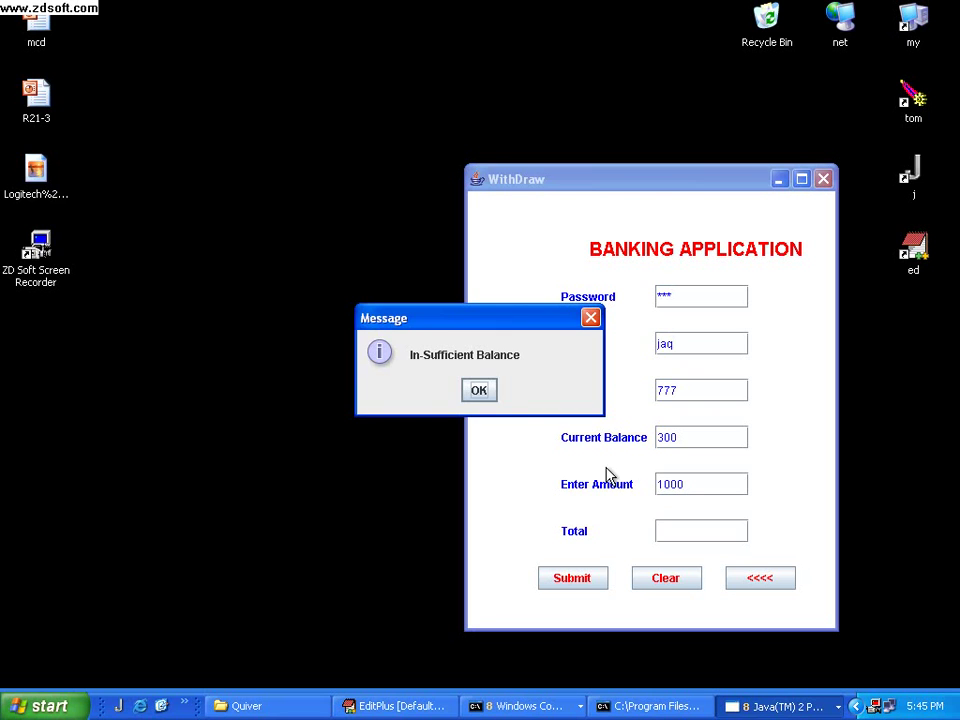
pyautogui.click(481, 390)
# Withdraw 100 instead, leaving 200, then clear the form and return home
pyautogui.click(663, 484)
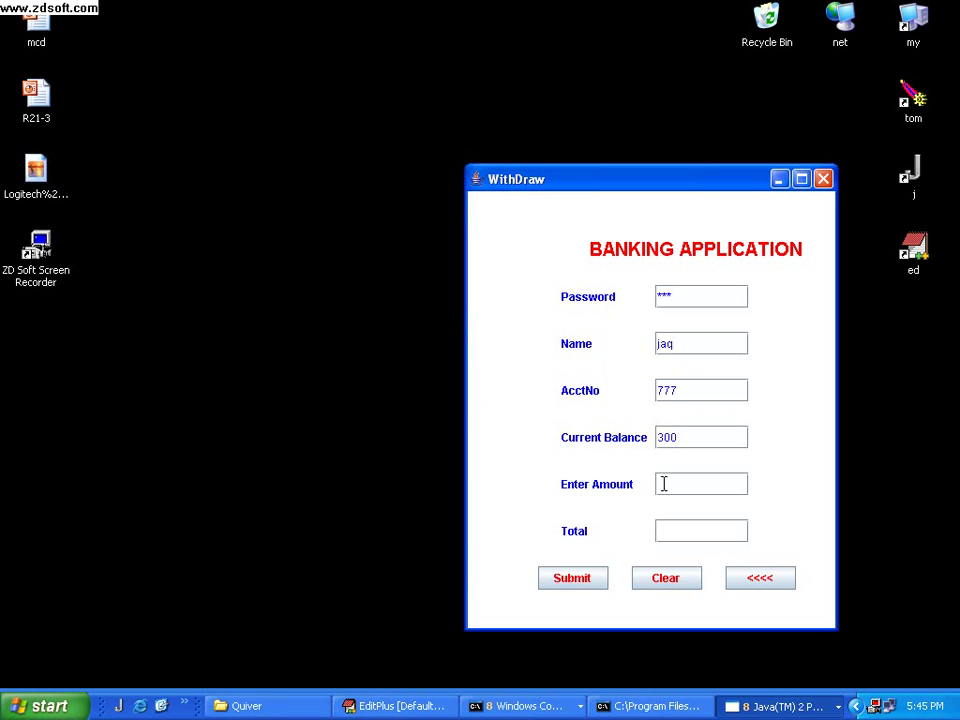
pyautogui.click(573, 578)
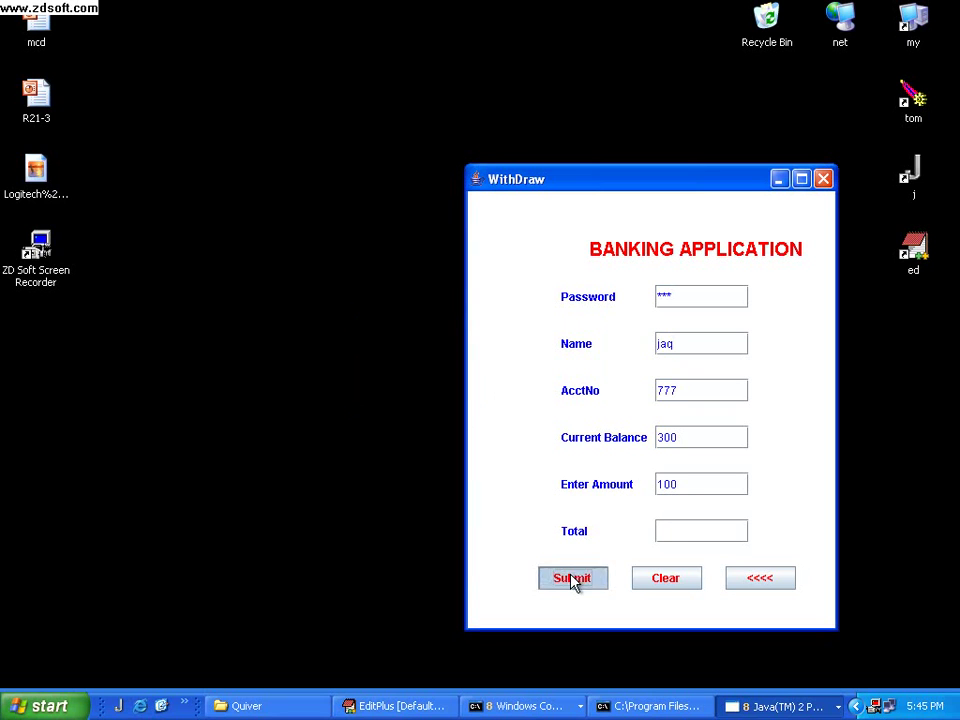
pyautogui.click(480, 391)
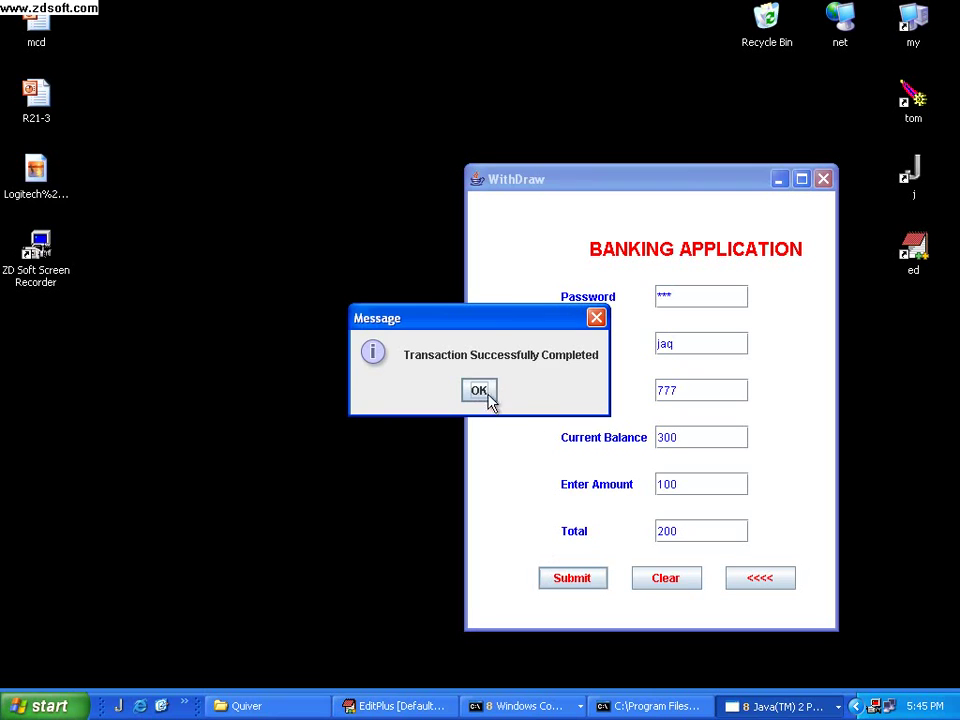
pyautogui.click(488, 393)
pyautogui.click(672, 585)
pyautogui.click(755, 580)
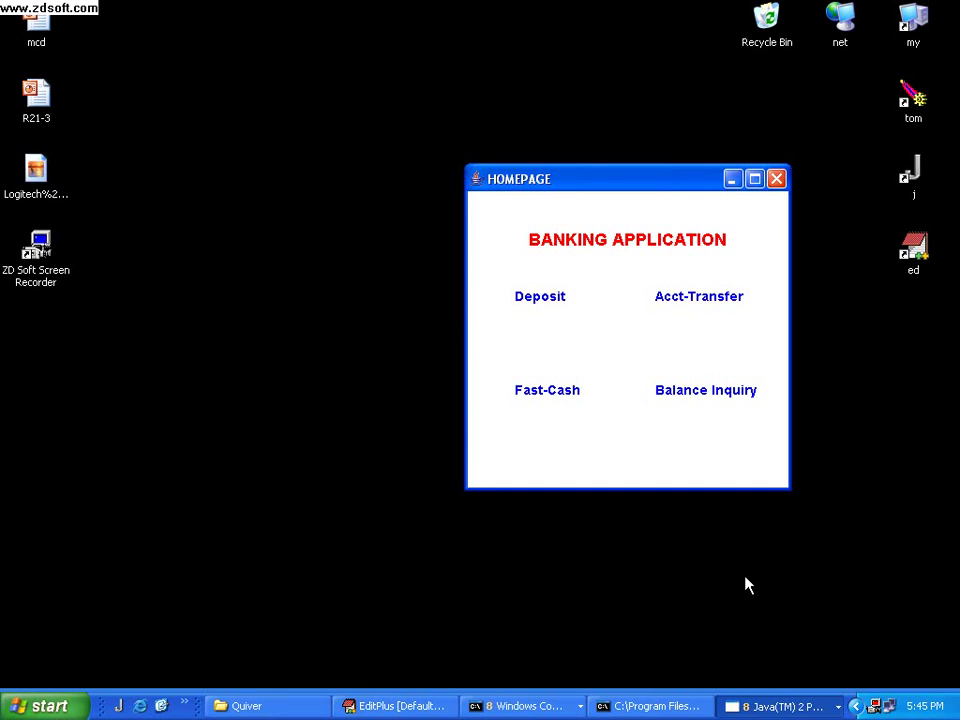
# Close the home page and set ChildProxy-2 and ChildProxy-3 to Connected in Proxy-Maintenance
pyautogui.click(776, 179)
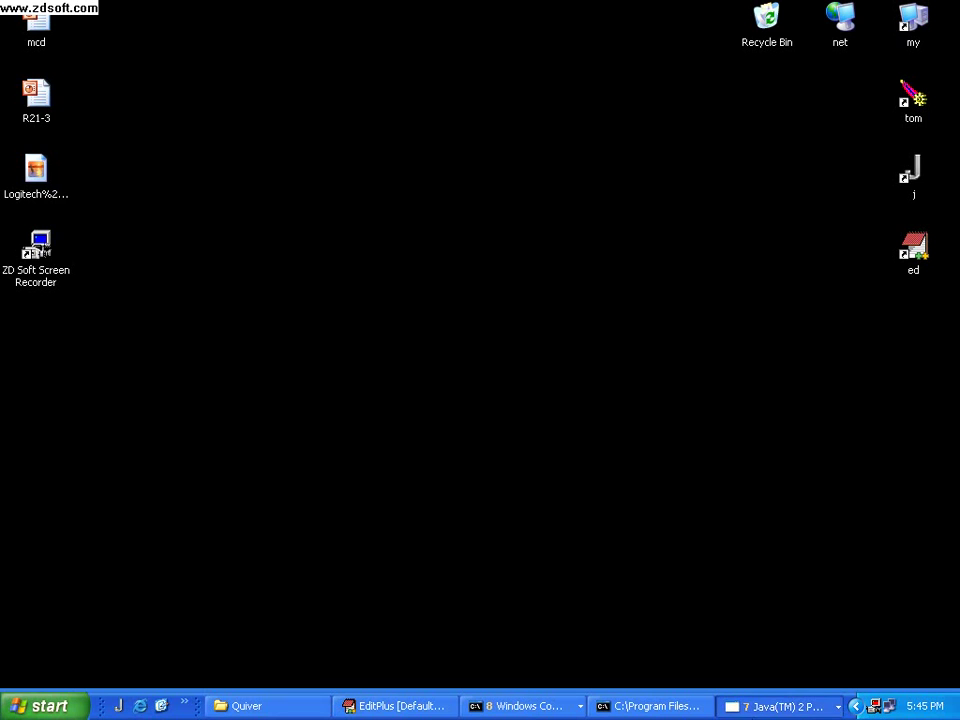
pyautogui.click(775, 706)
pyautogui.click(762, 680)
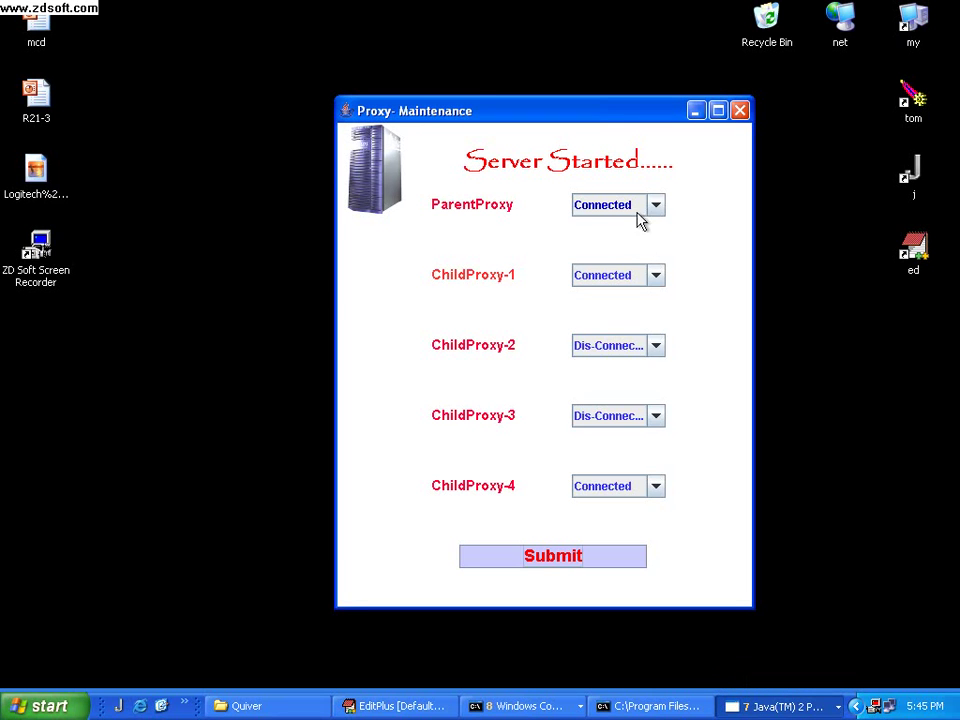
pyautogui.click(653, 348)
pyautogui.click(640, 367)
pyautogui.click(656, 416)
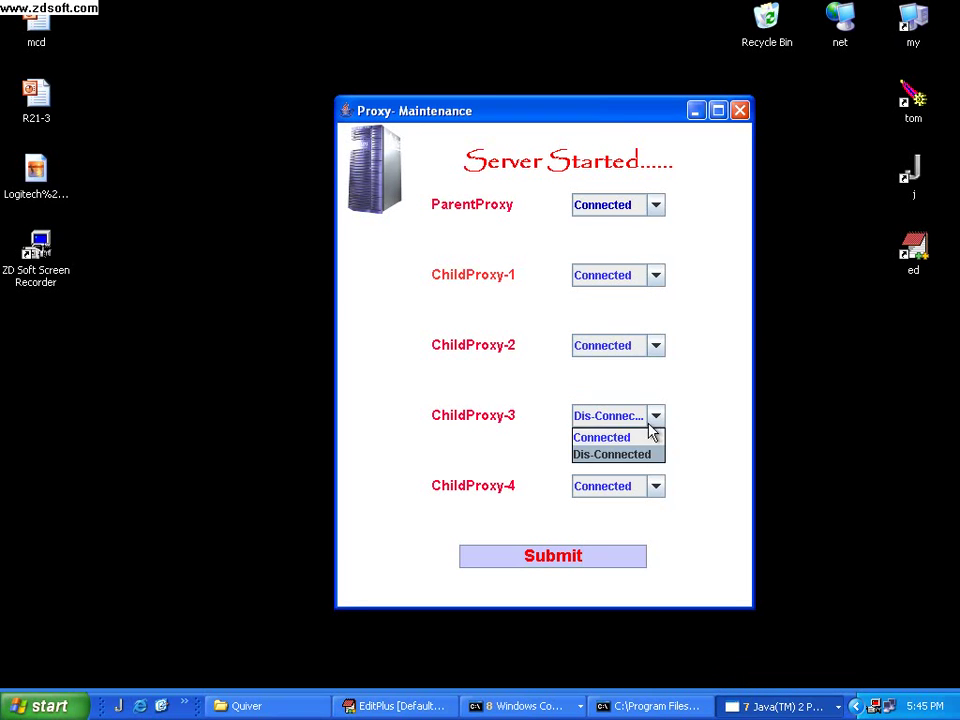
pyautogui.click(640, 437)
pyautogui.click(566, 564)
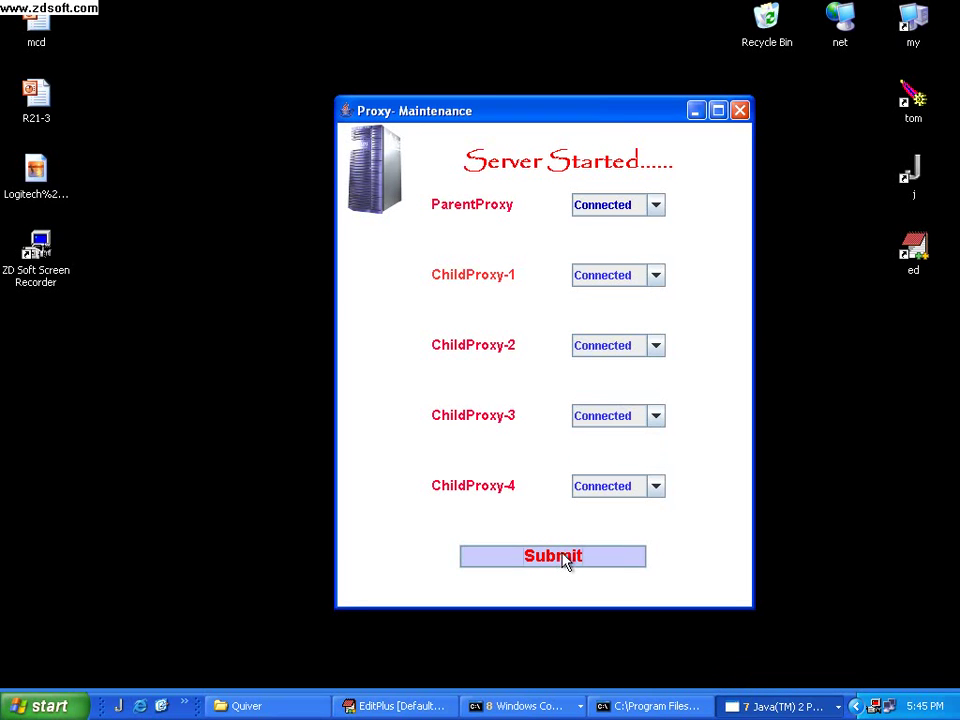
# Minimize Proxy-Maintenance and launch Client2 from the Quiver folder
pyautogui.click(696, 111)
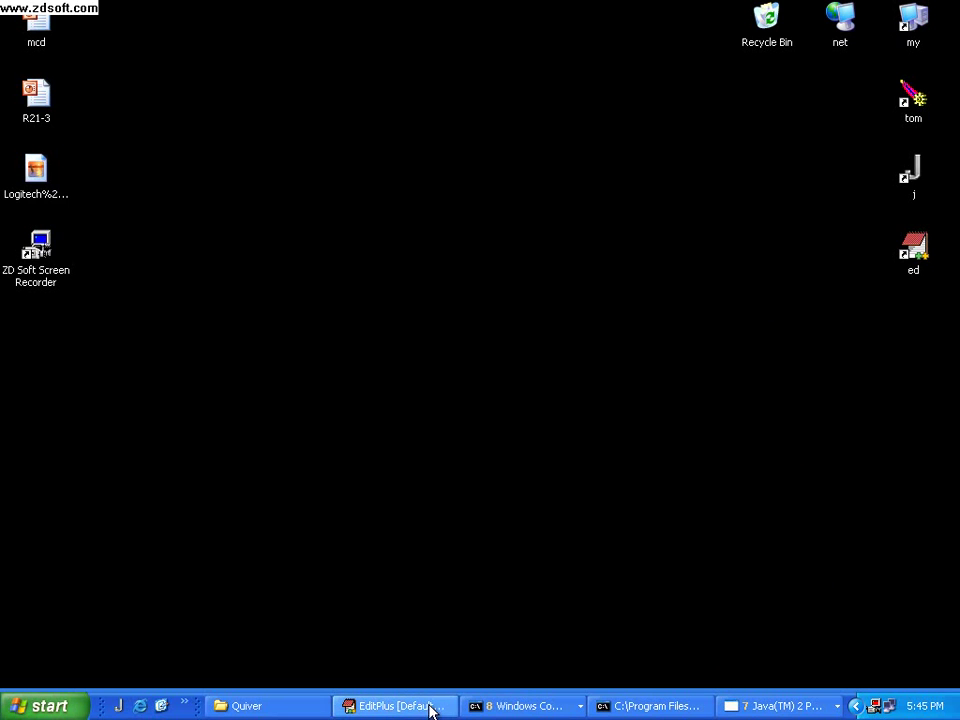
pyautogui.click(274, 707)
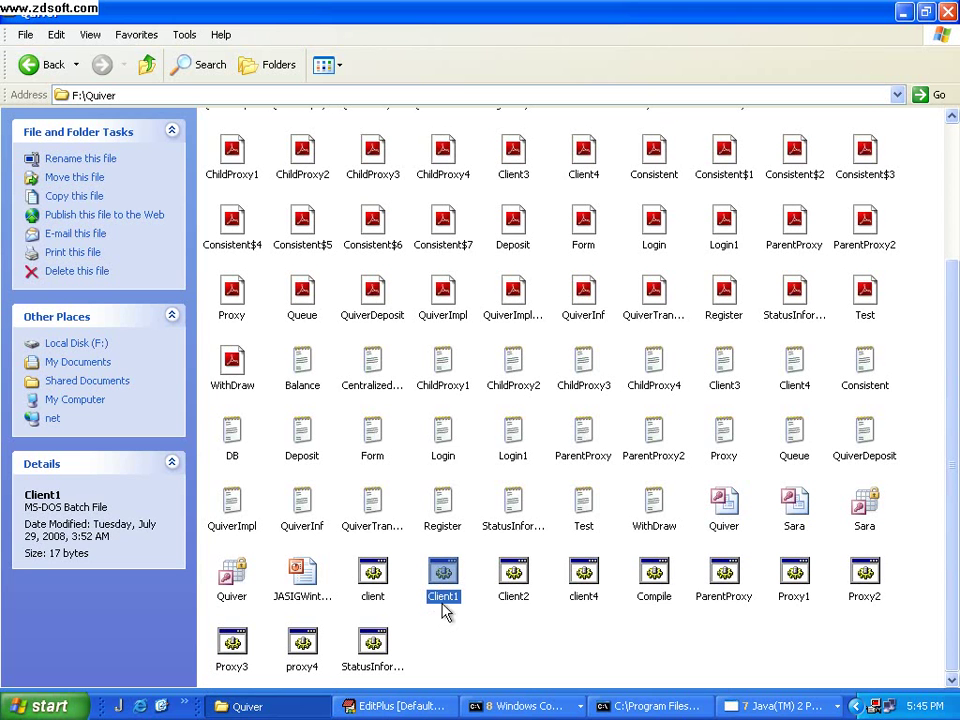
pyautogui.doubleClick(515, 577)
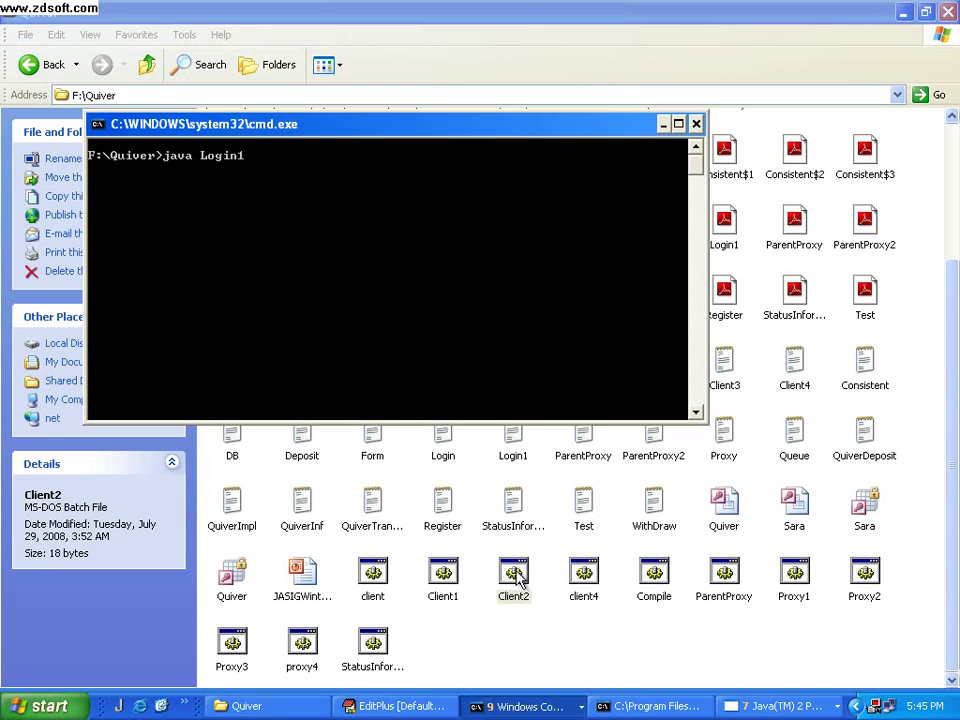
# Clear the desktop, sign in with the user's credentials, and acknowledge the ChildProxy-2 connection message
pyautogui.click(664, 125)
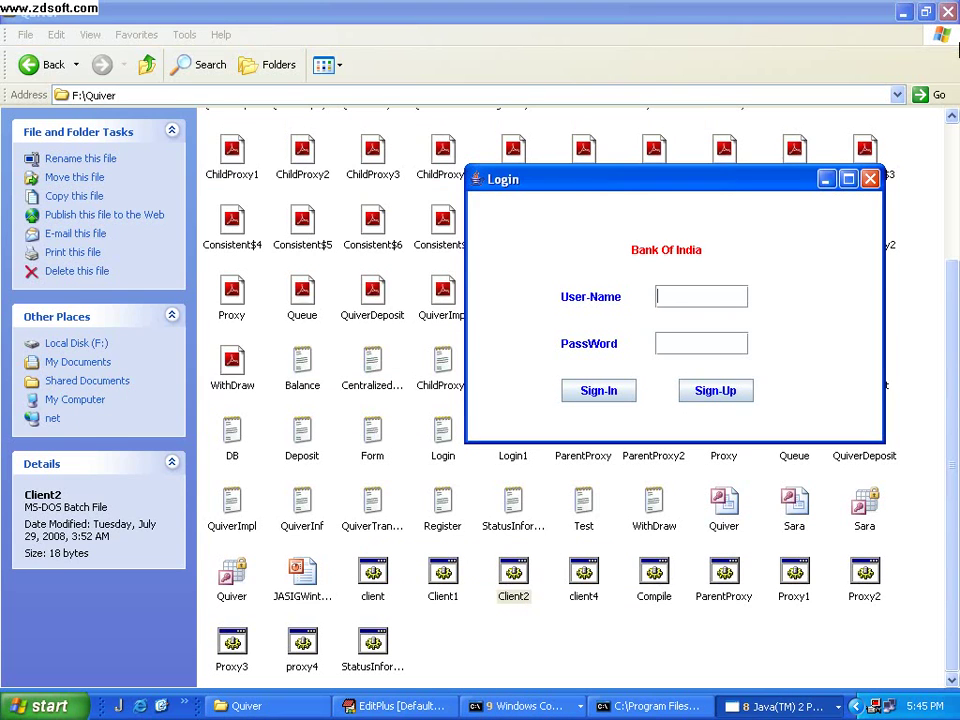
pyautogui.click(905, 12)
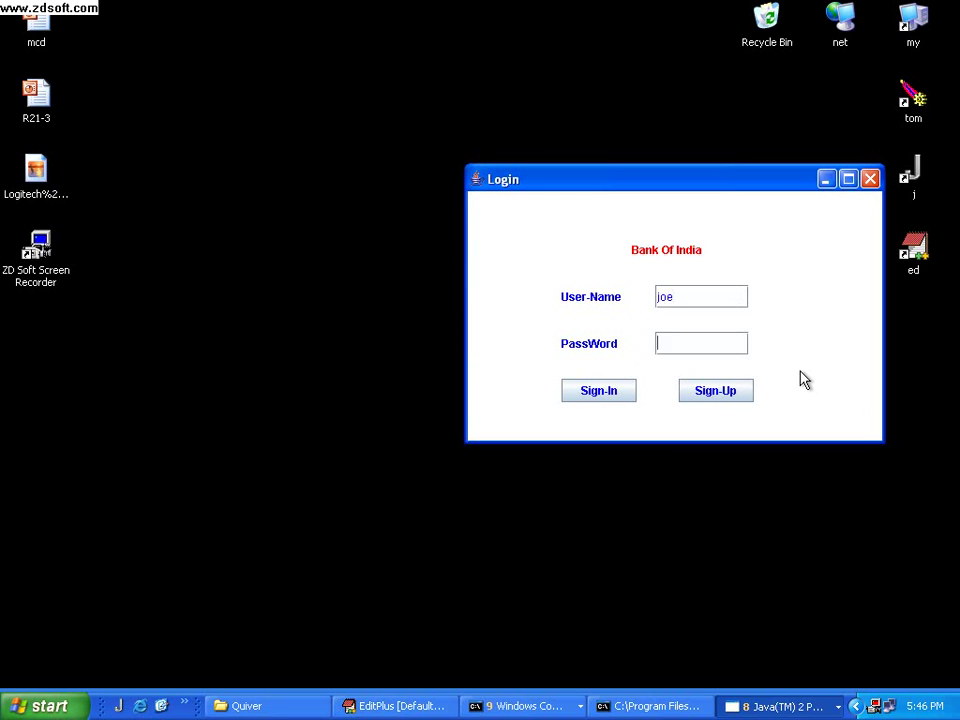
pyautogui.write('**')
pyautogui.click(616, 396)
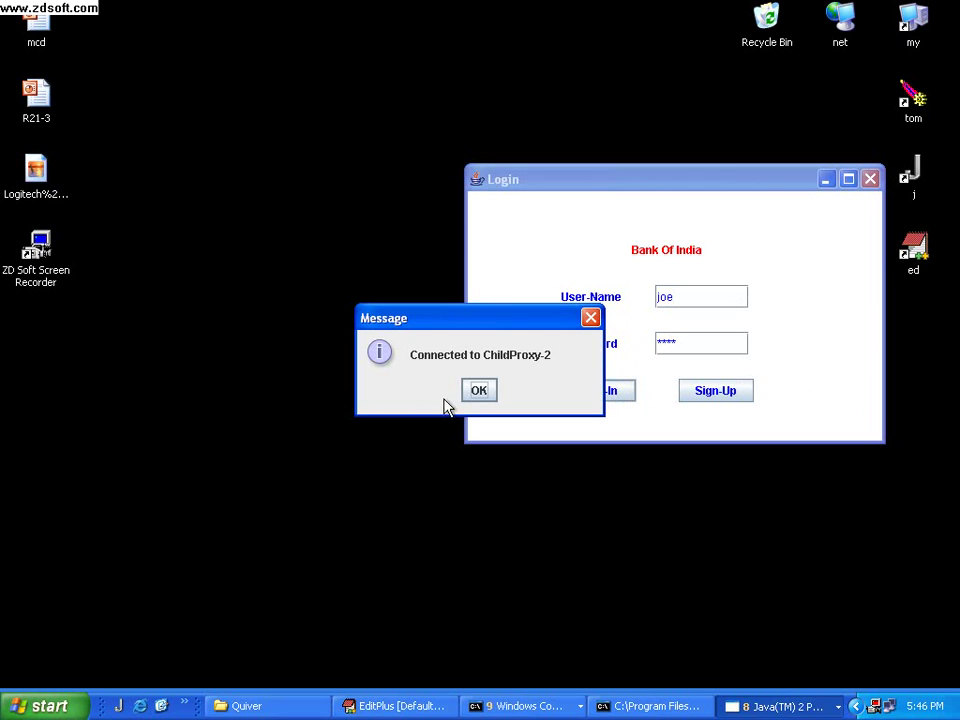
pyautogui.click(479, 392)
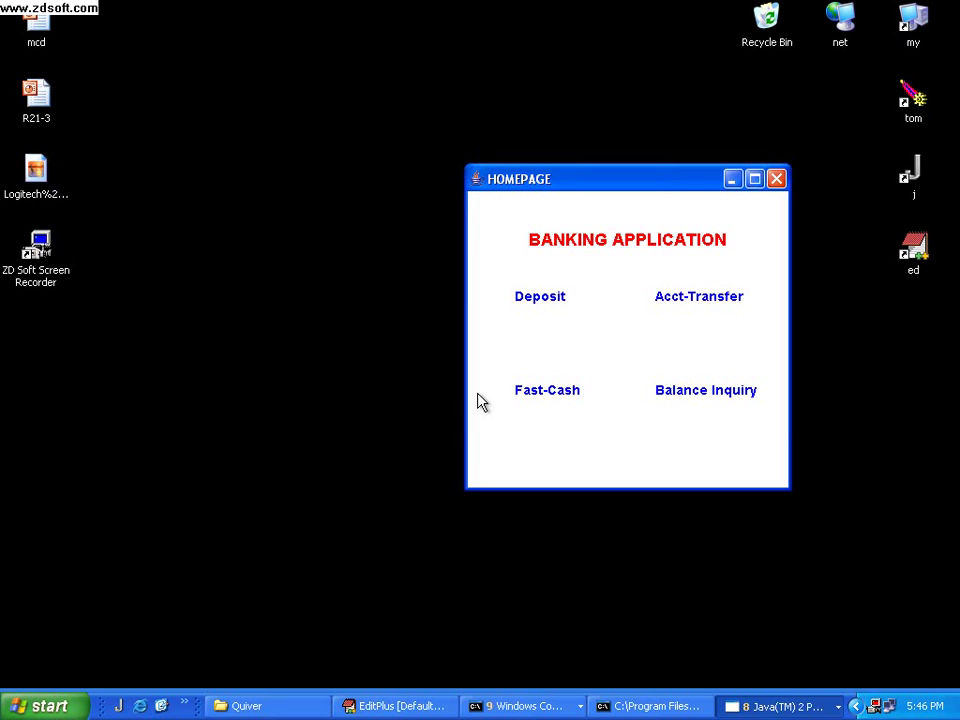
# Open the Deposit form and look up the account by entering its password
pyautogui.click(537, 298)
pyautogui.write('777')
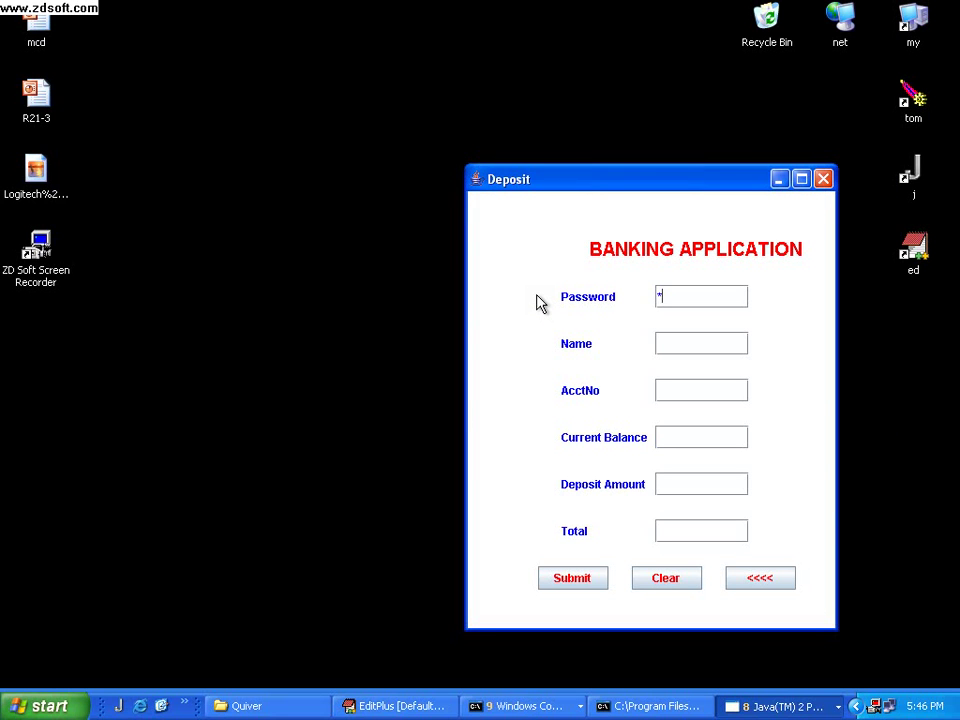
pyautogui.press('Return')
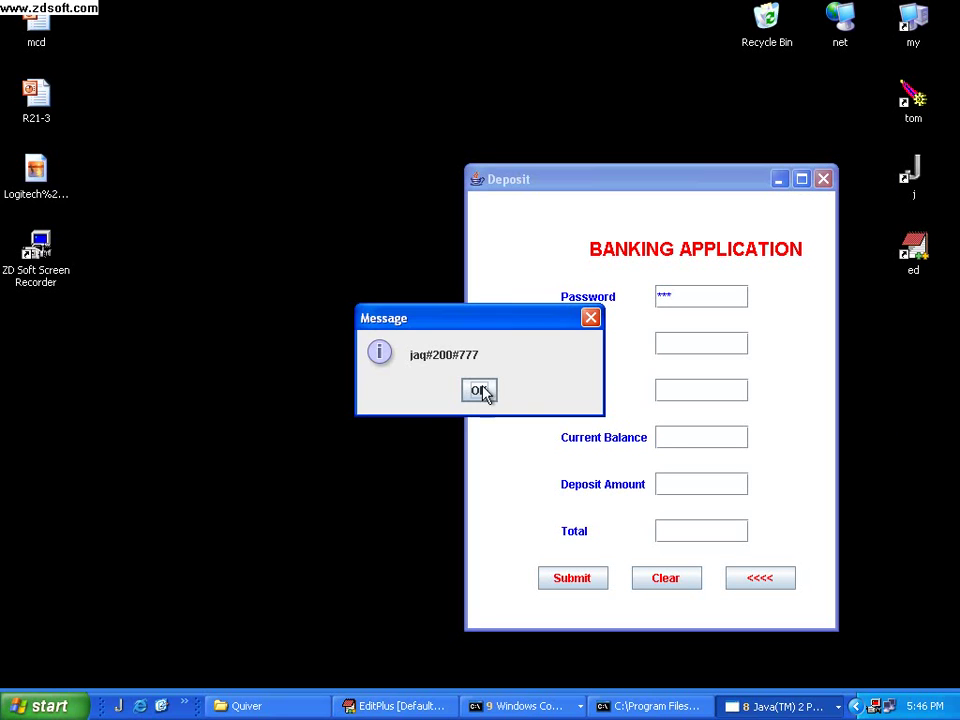
pyautogui.click(482, 390)
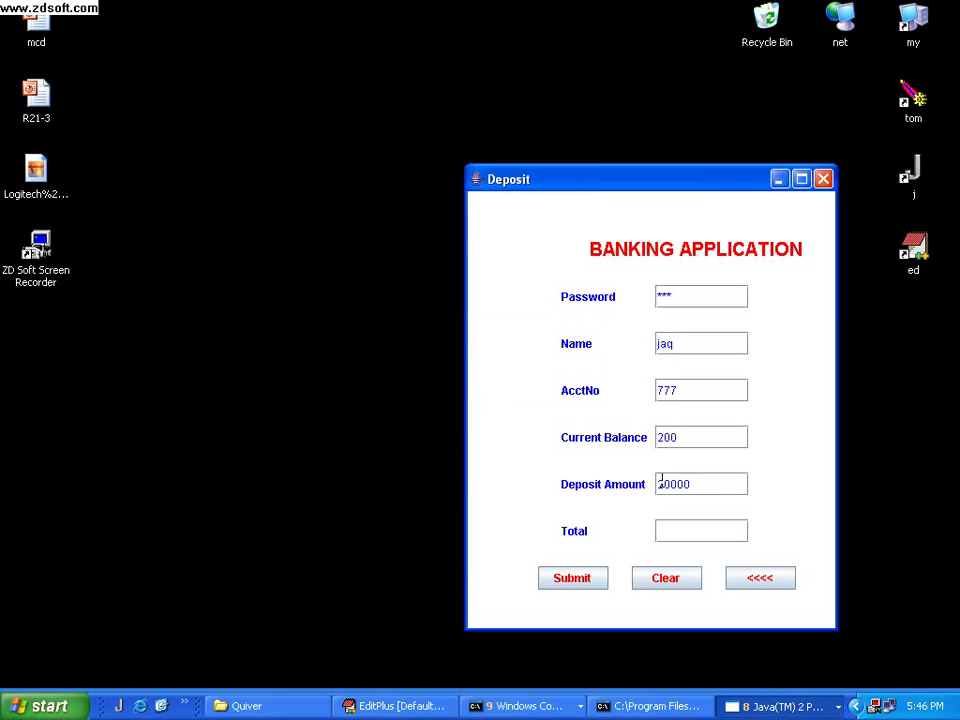
# Submit the 20000 deposit, raising 200 to 20200, and clear the form
pyautogui.click(582, 578)
pyautogui.click(479, 390)
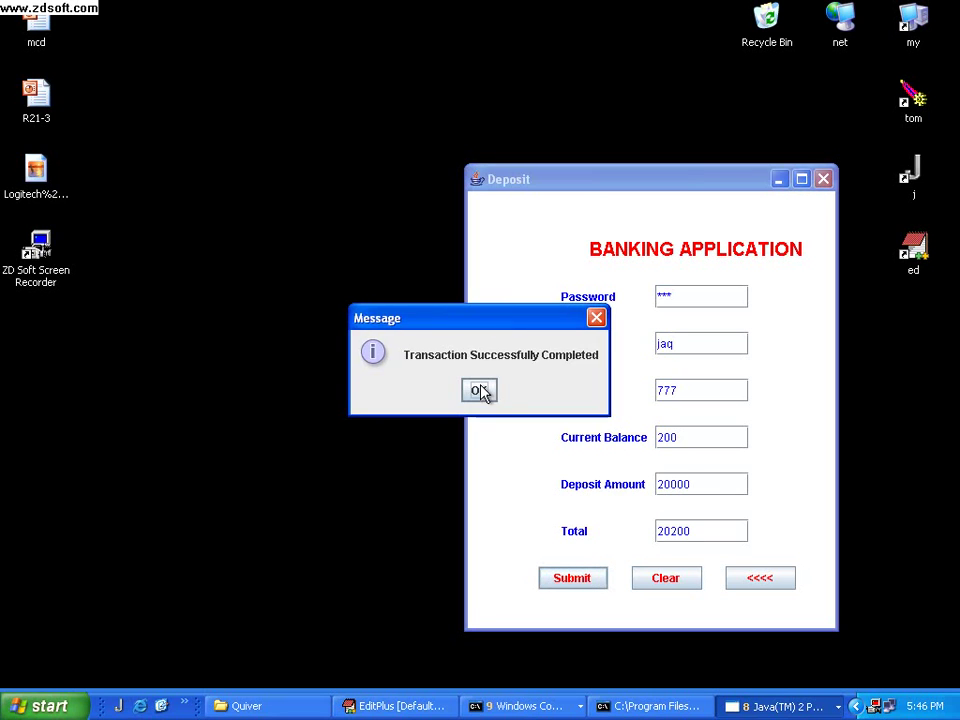
pyautogui.click(479, 390)
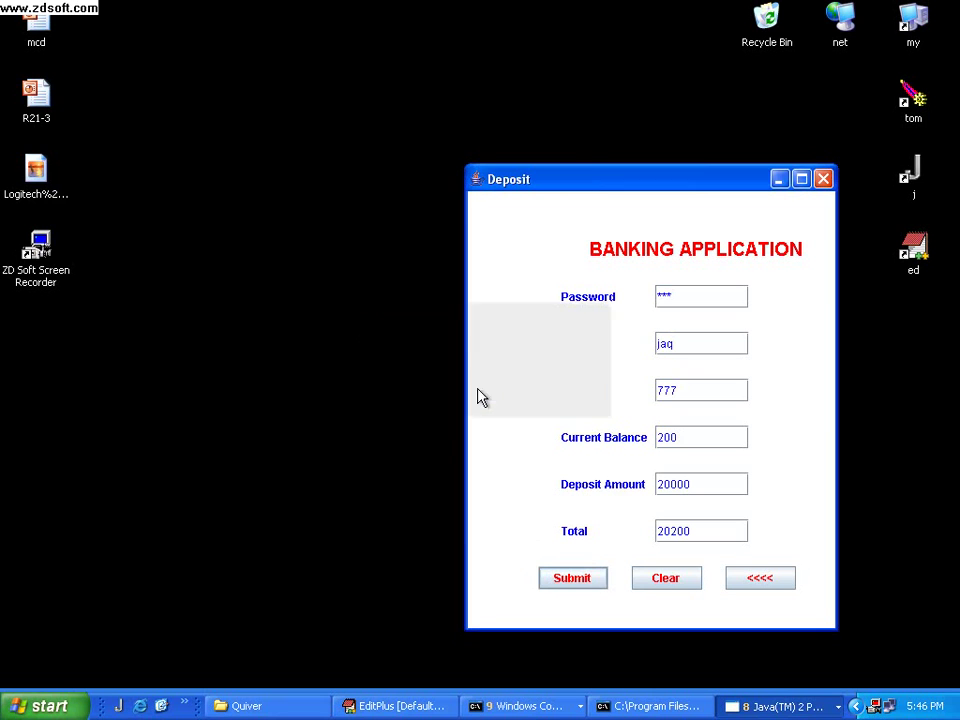
pyautogui.click(666, 580)
pyautogui.click(770, 705)
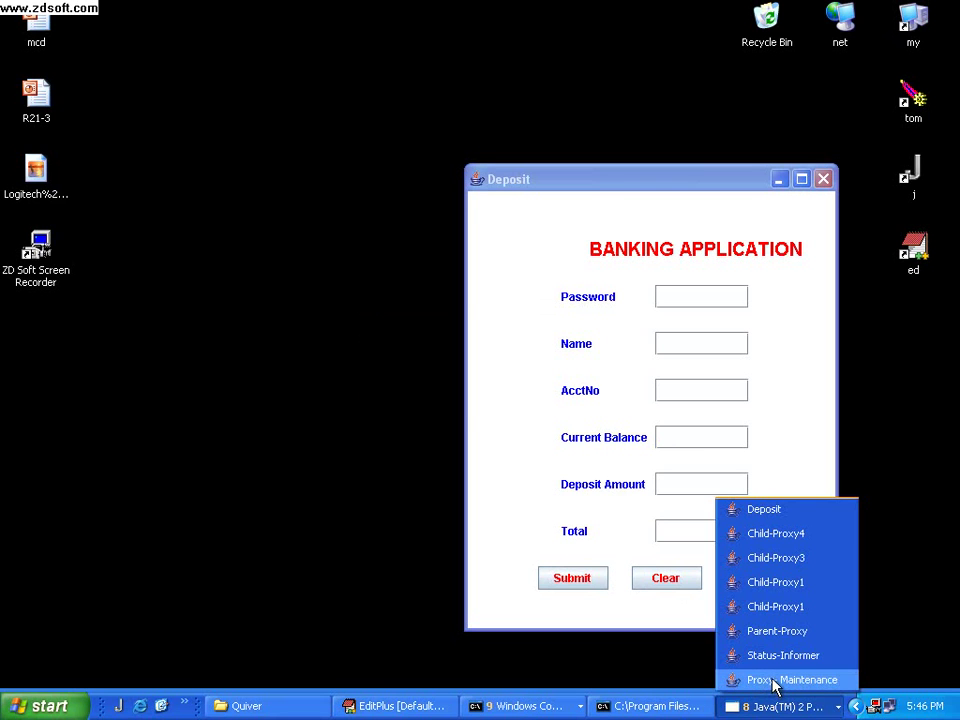
# Switch ChildProxy-2 and ChildProxy-3 to Dis-Connected, then minimize Proxy-Maintenance
pyautogui.click(773, 680)
pyautogui.click(648, 349)
pyautogui.click(636, 388)
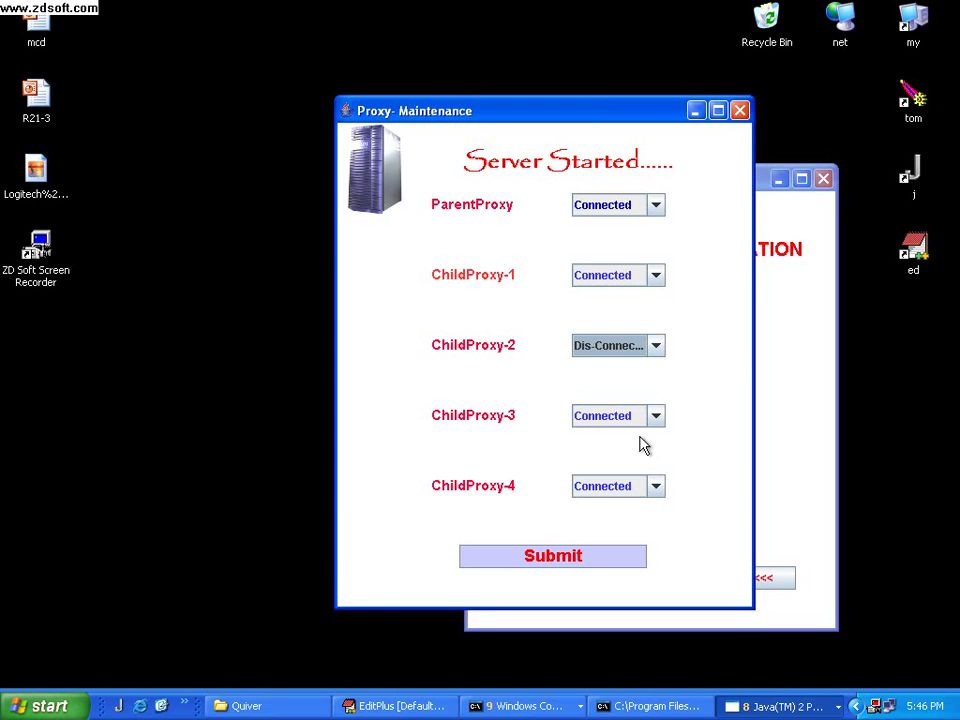
pyautogui.click(657, 419)
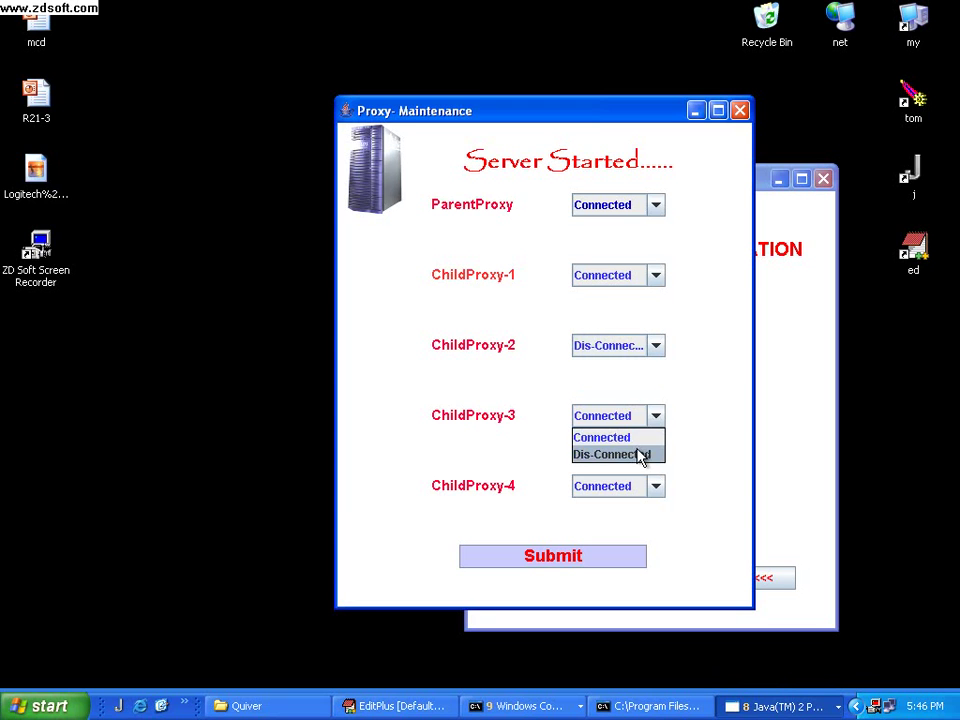
pyautogui.click(640, 455)
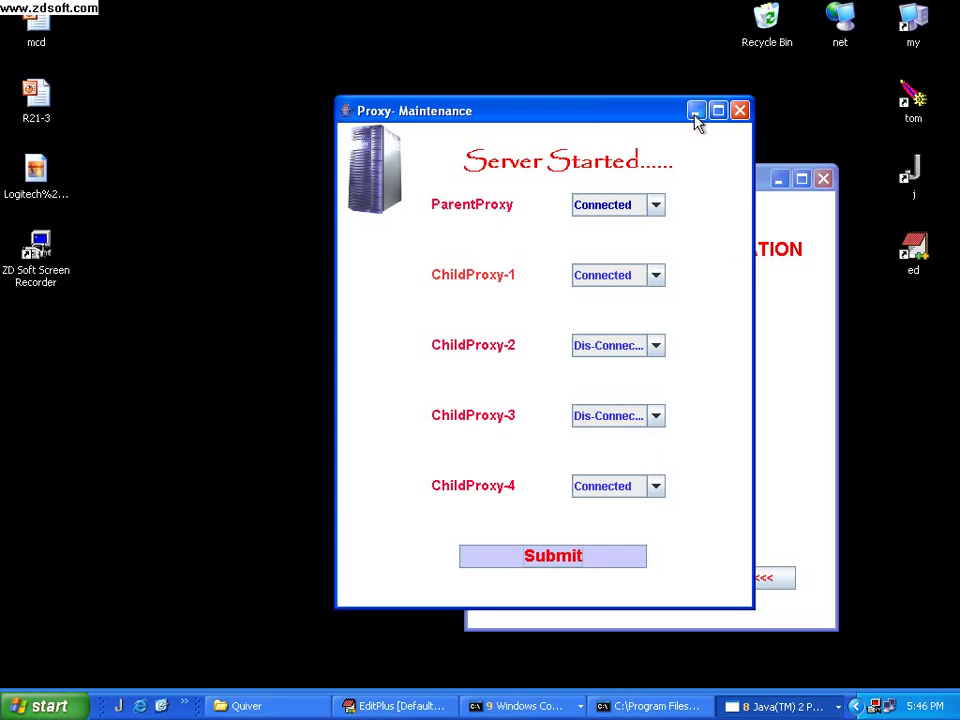
pyautogui.click(696, 112)
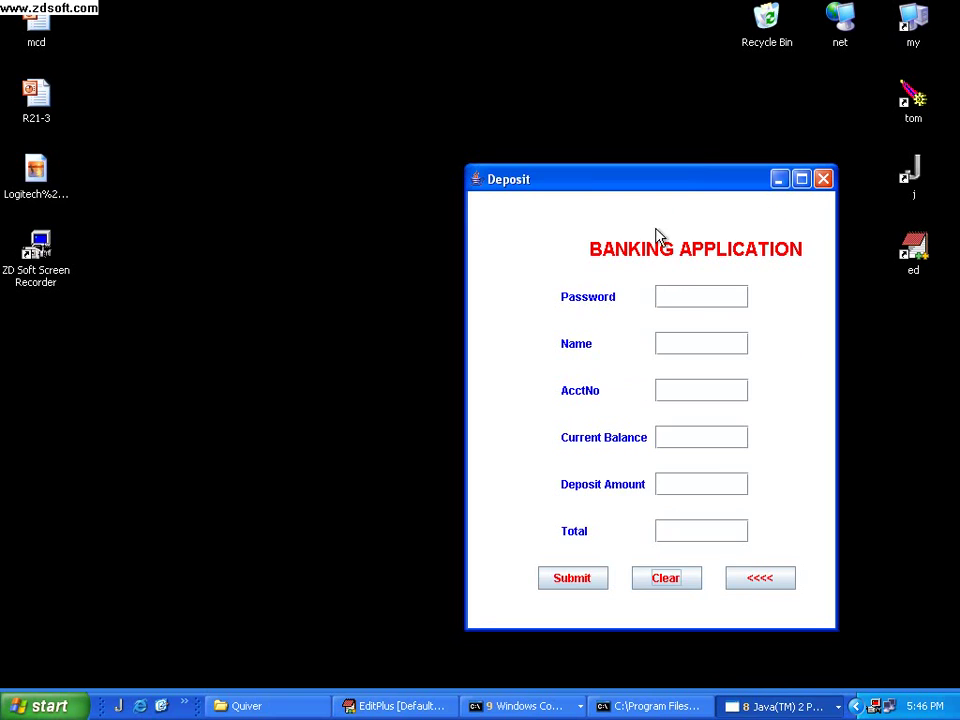
# Look up the account on the Deposit form by entering its password
pyautogui.click(689, 301)
pyautogui.press('Return')
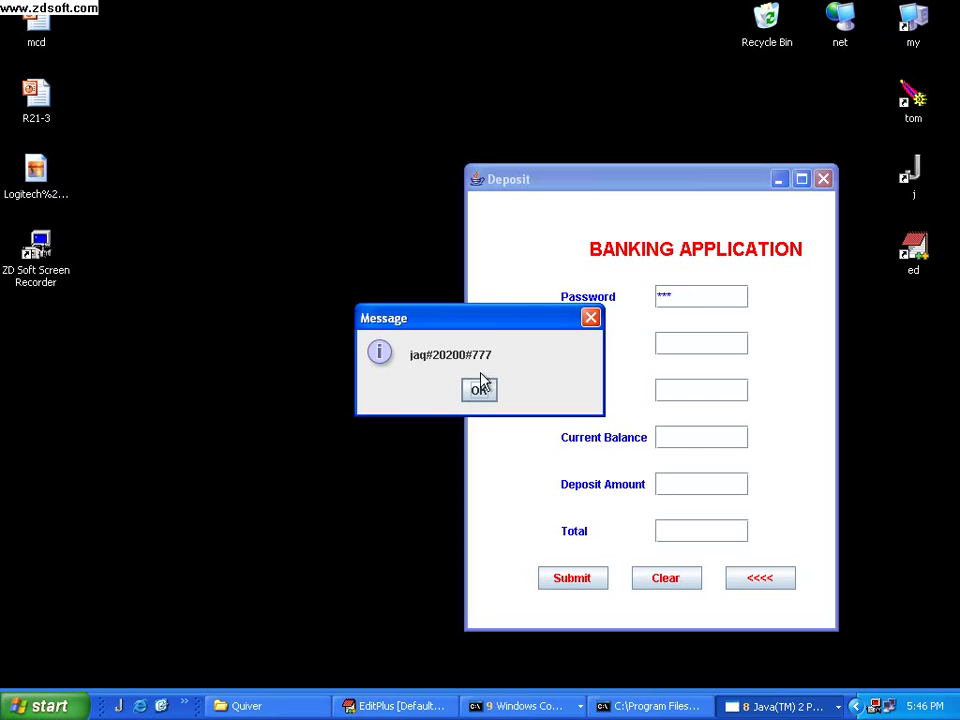
pyautogui.click(479, 390)
# Deposit 200 via the parent proxy, reaching 20400, clear the form, and reopen Proxy-Maintenance
pyautogui.click(682, 483)
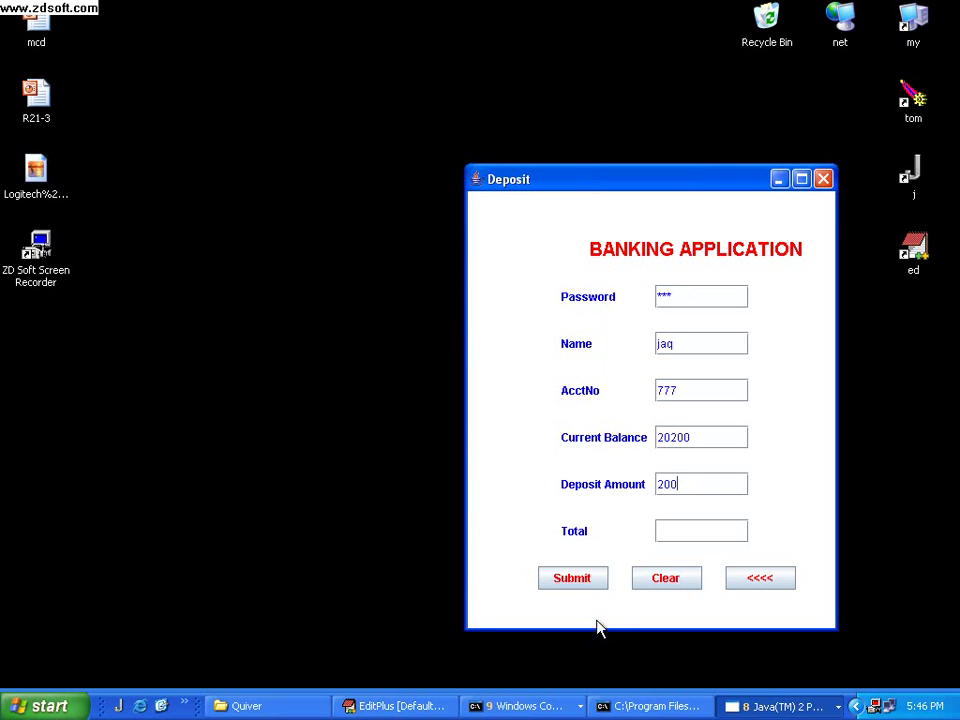
pyautogui.click(581, 585)
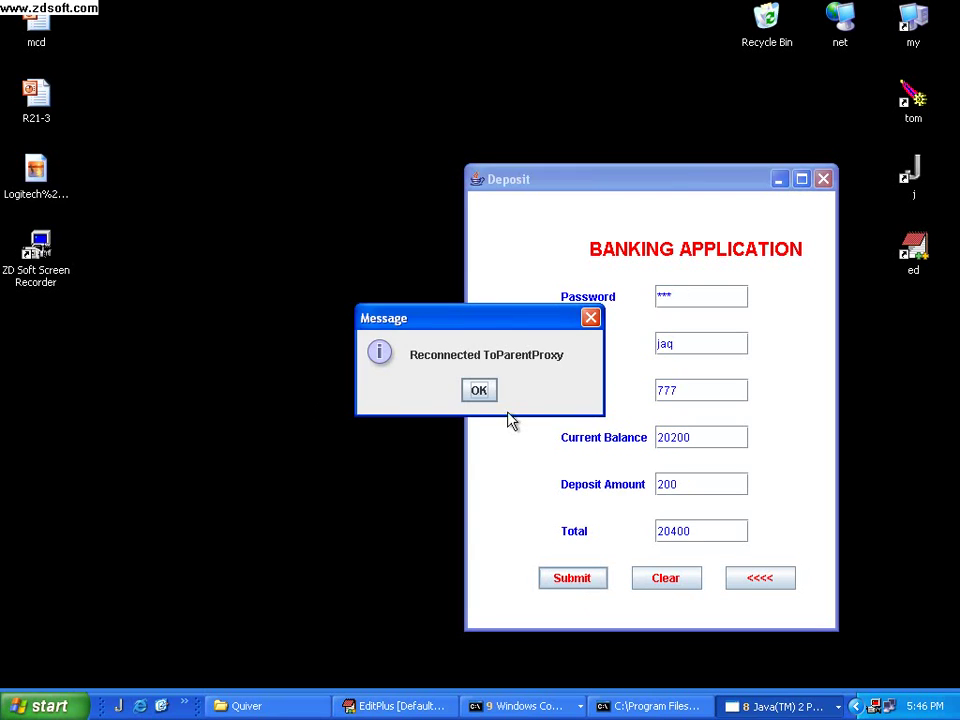
pyautogui.click(480, 391)
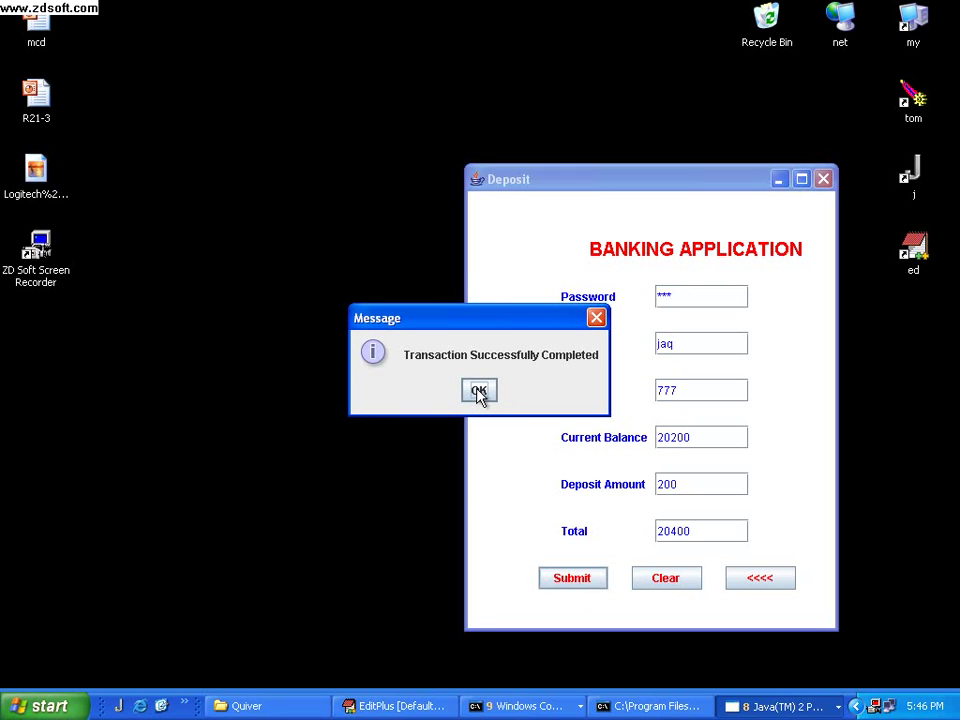
pyautogui.click(479, 391)
pyautogui.click(661, 577)
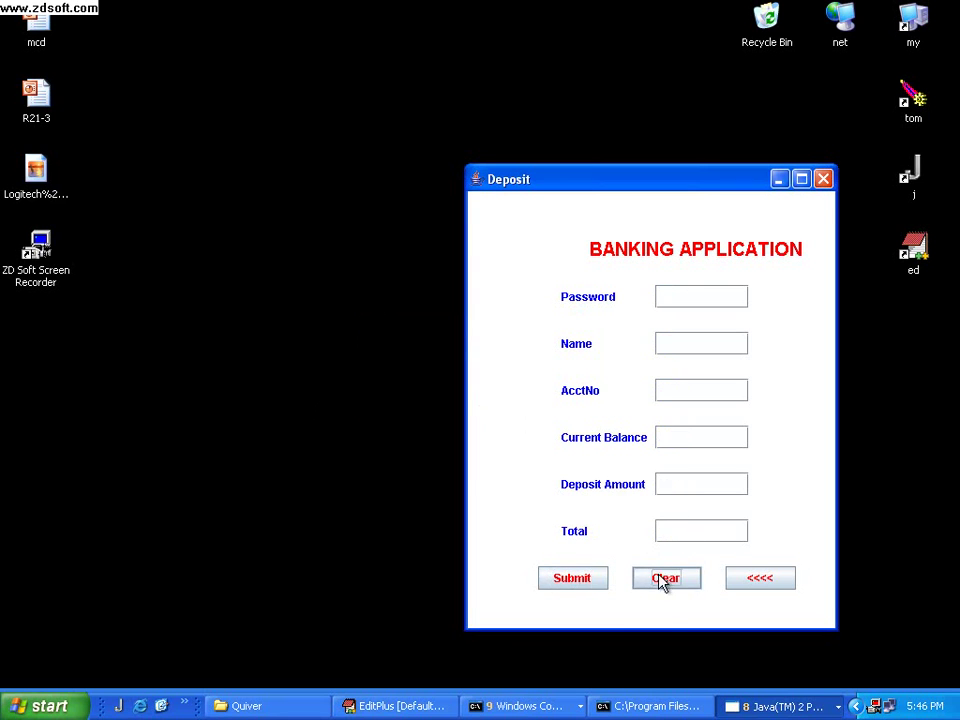
pyautogui.click(814, 710)
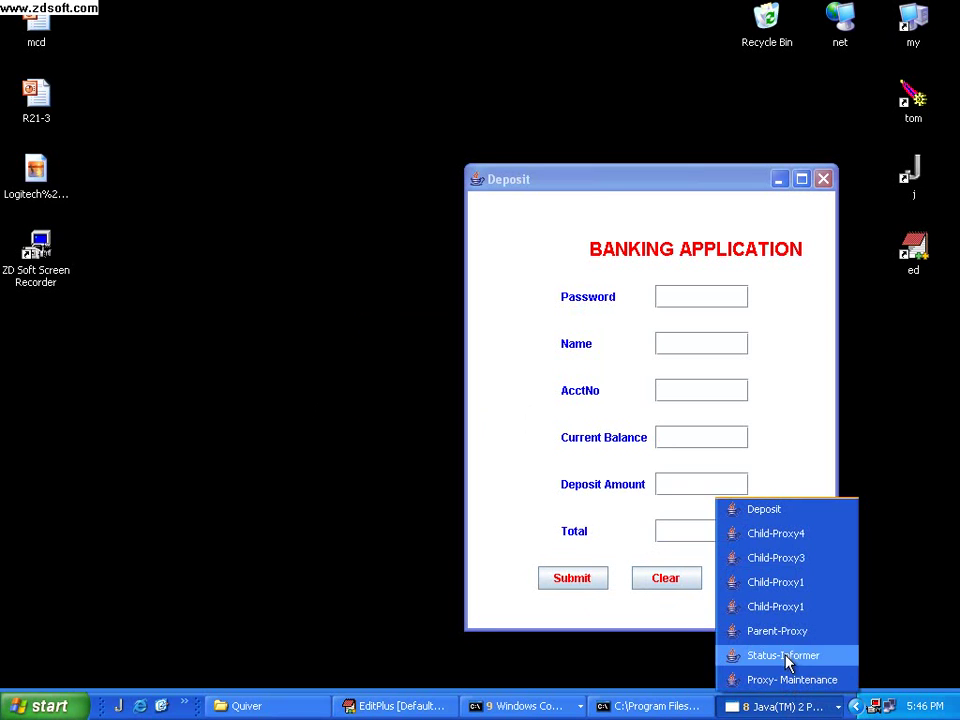
pyautogui.click(786, 680)
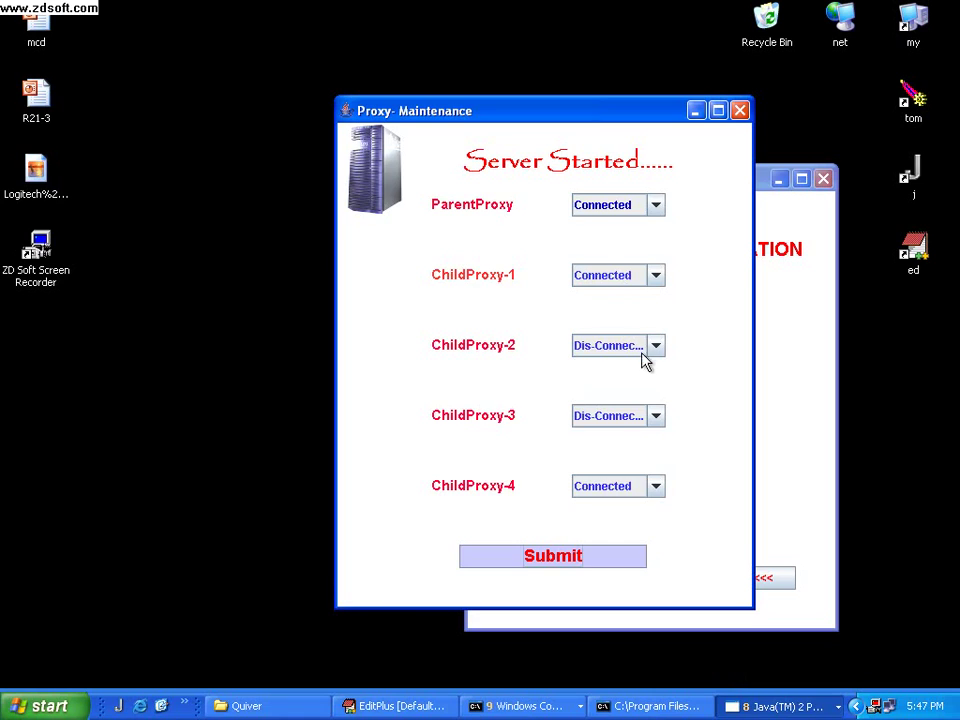